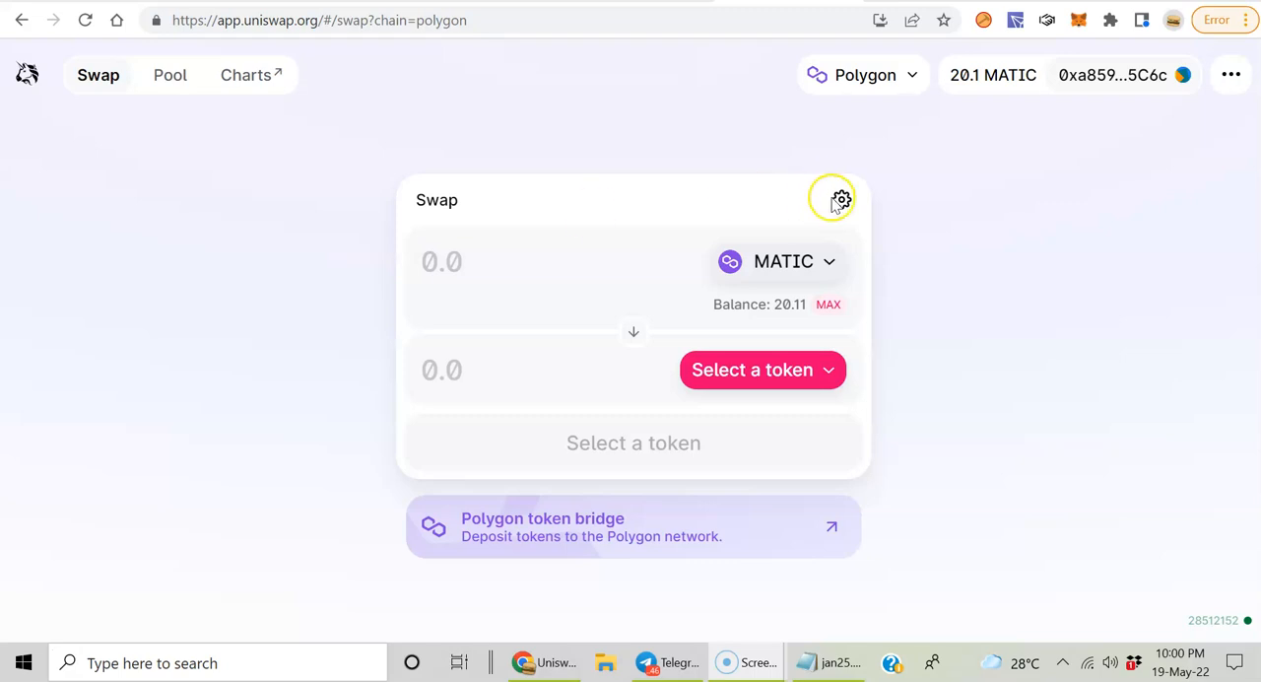
Step: Open the pools overview and check the connected account's details and available wallet connection options
{"action": "left_click", "coordinate": [166, 79]}
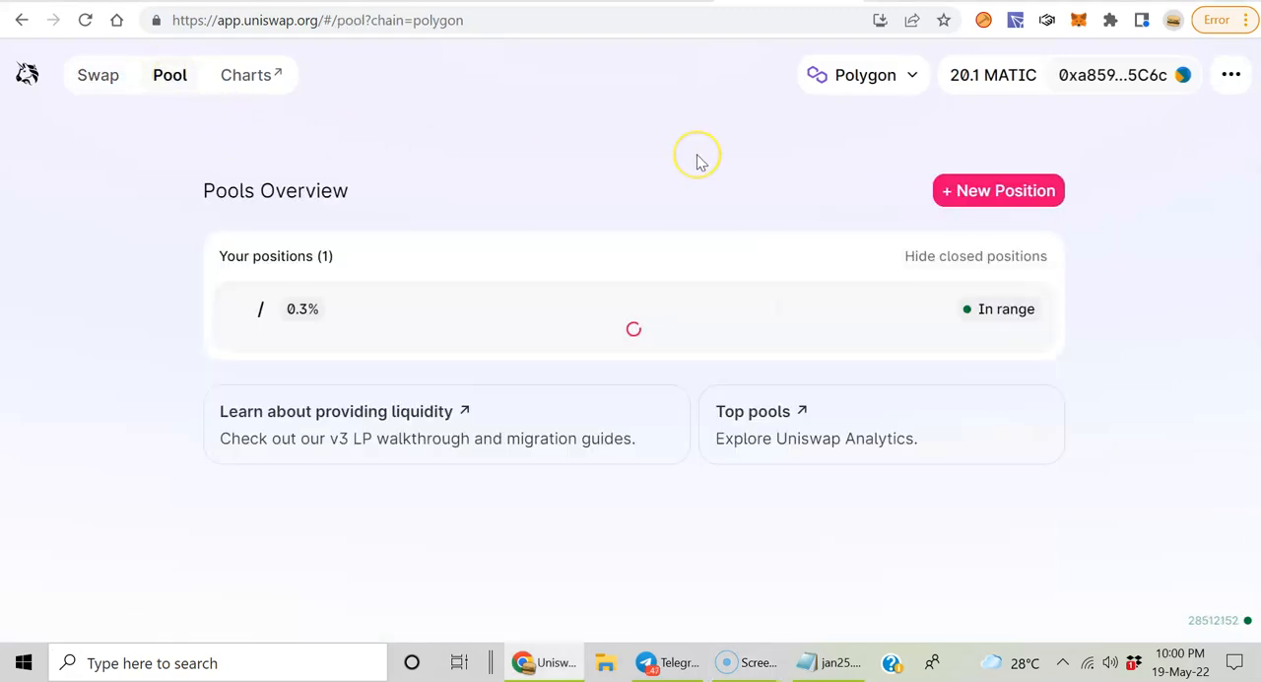
{"action": "left_click", "coordinate": [583, 203]}
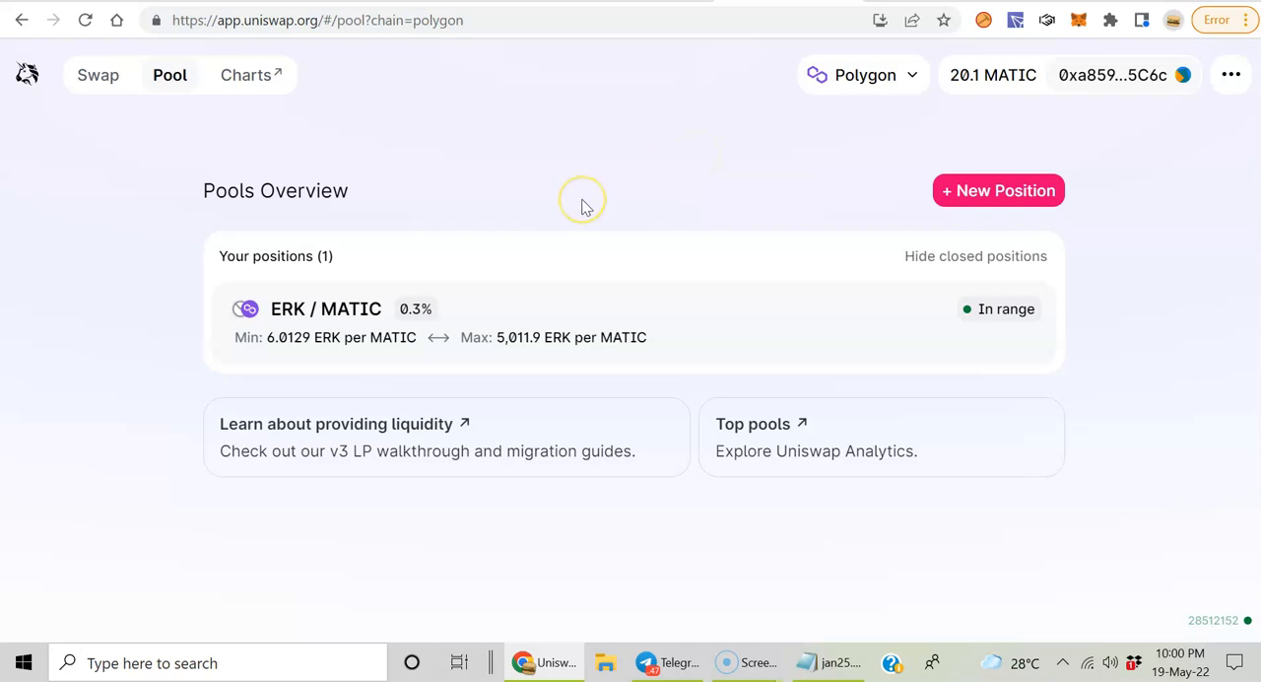
{"action": "left_click", "coordinate": [1177, 78]}
{"action": "left_click", "coordinate": [809, 309]}
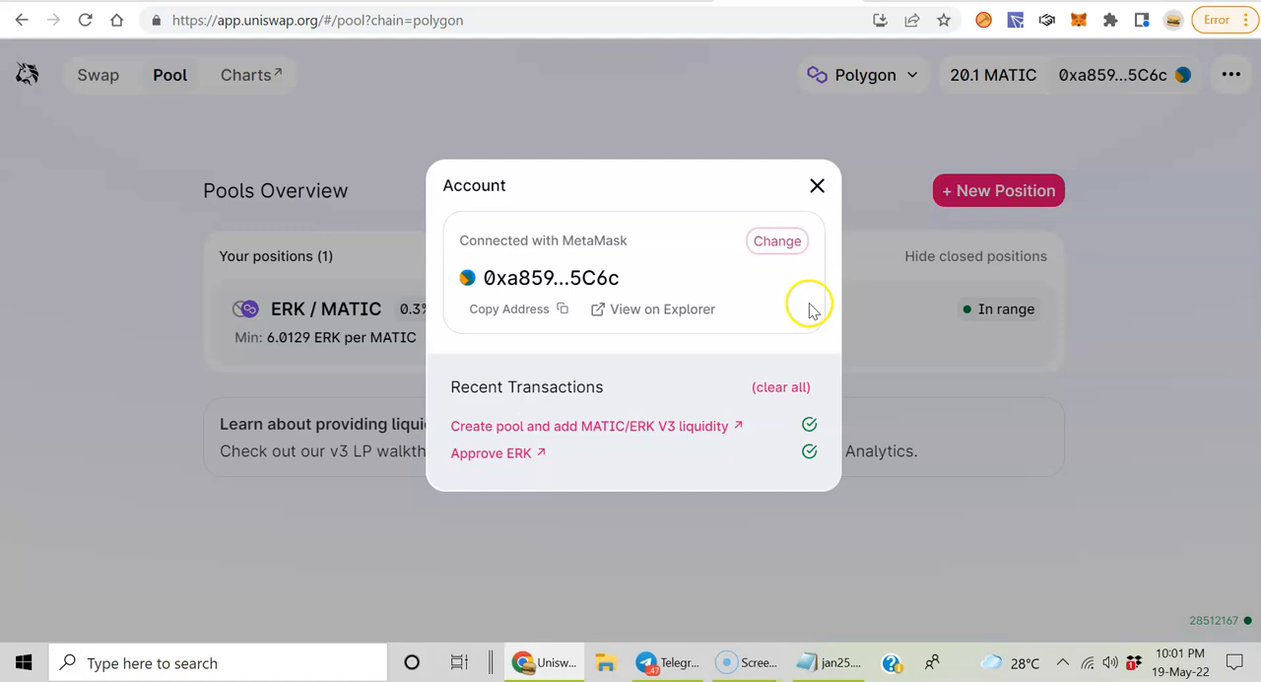
{"action": "left_click", "coordinate": [778, 246]}
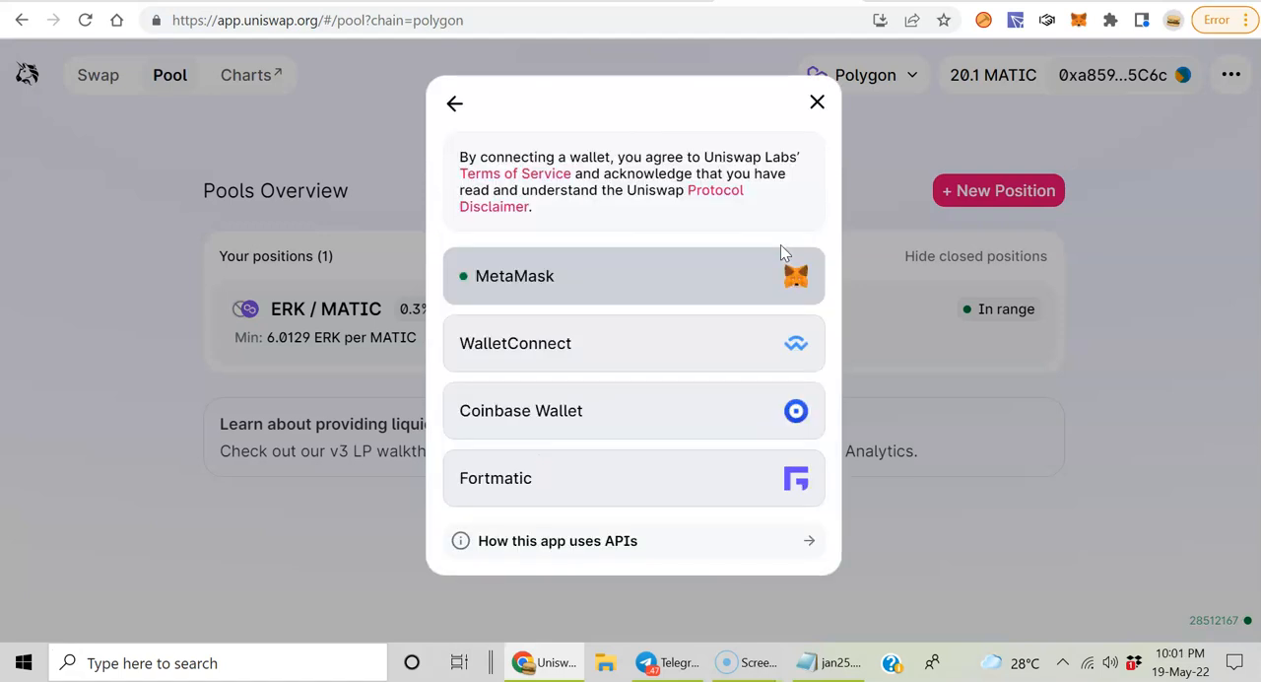
{"action": "left_click", "coordinate": [610, 279]}
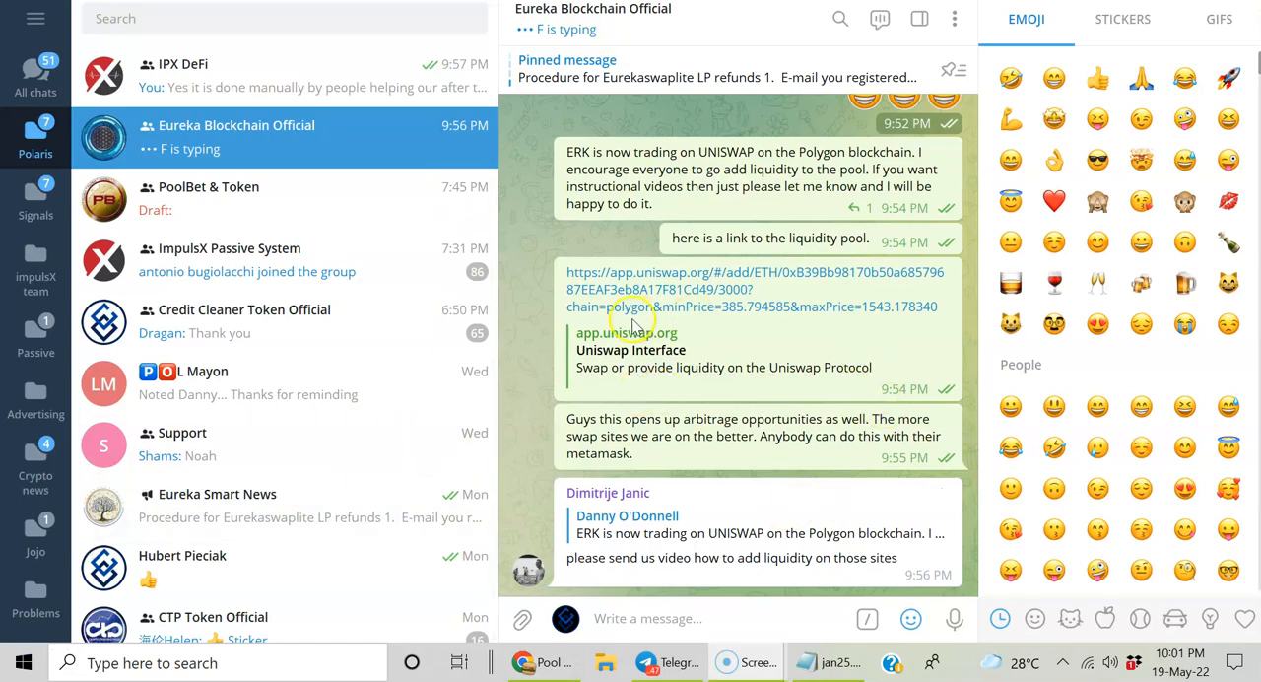
Step: View the ERK liquidity pool link shared in the Eureka Blockchain Official chat in Telegram, and return to the pools overview
{"action": "left_click", "coordinate": [707, 290]}
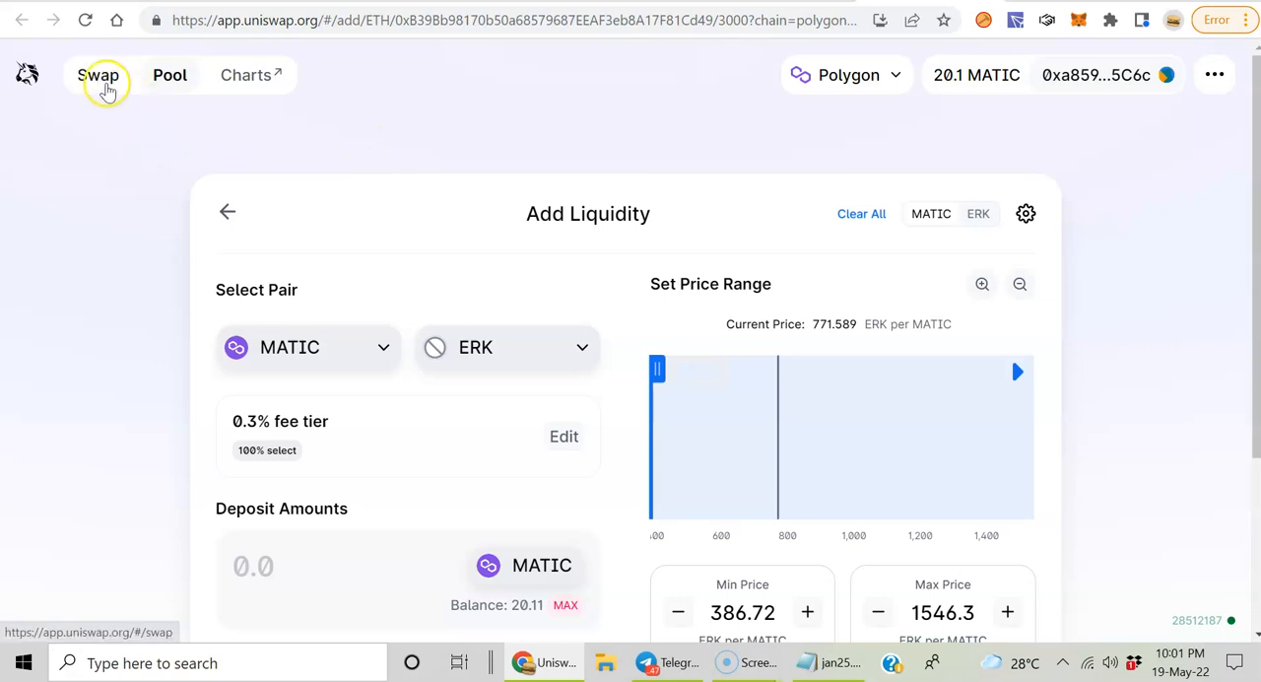
{"action": "left_click", "coordinate": [174, 83]}
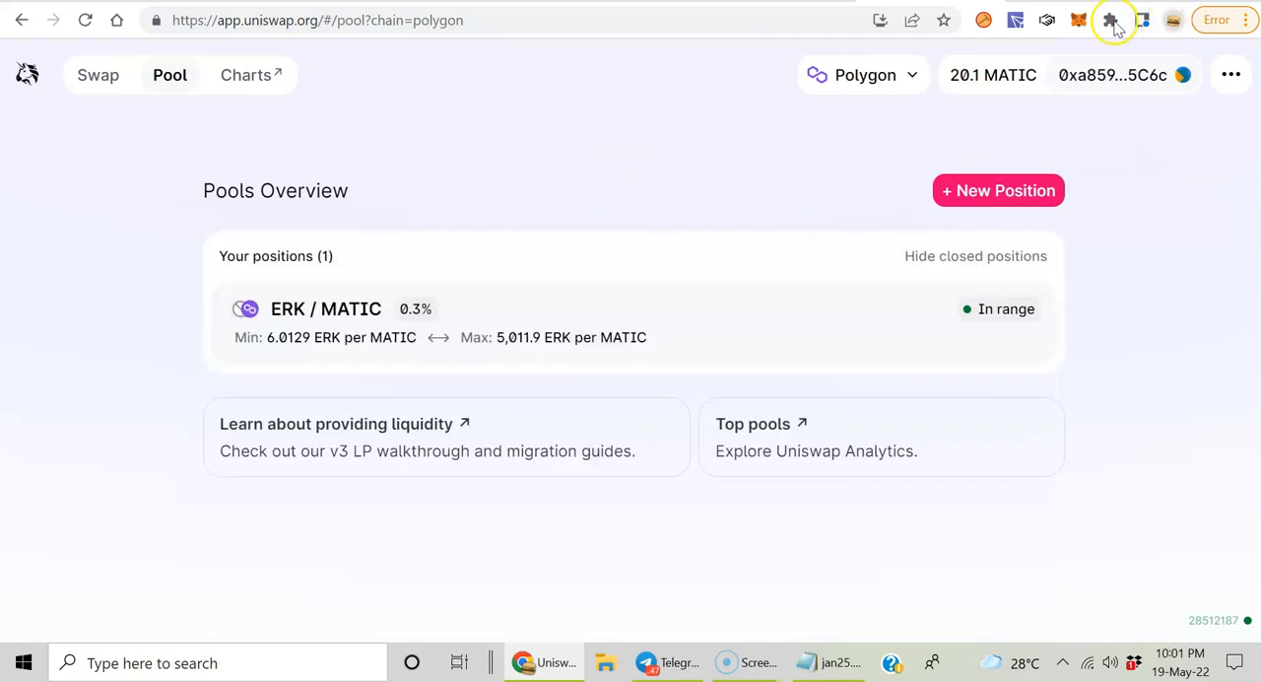
Step: Check the connected wallet account's details and change option again, and close the account dialog
{"action": "left_click", "coordinate": [1185, 80]}
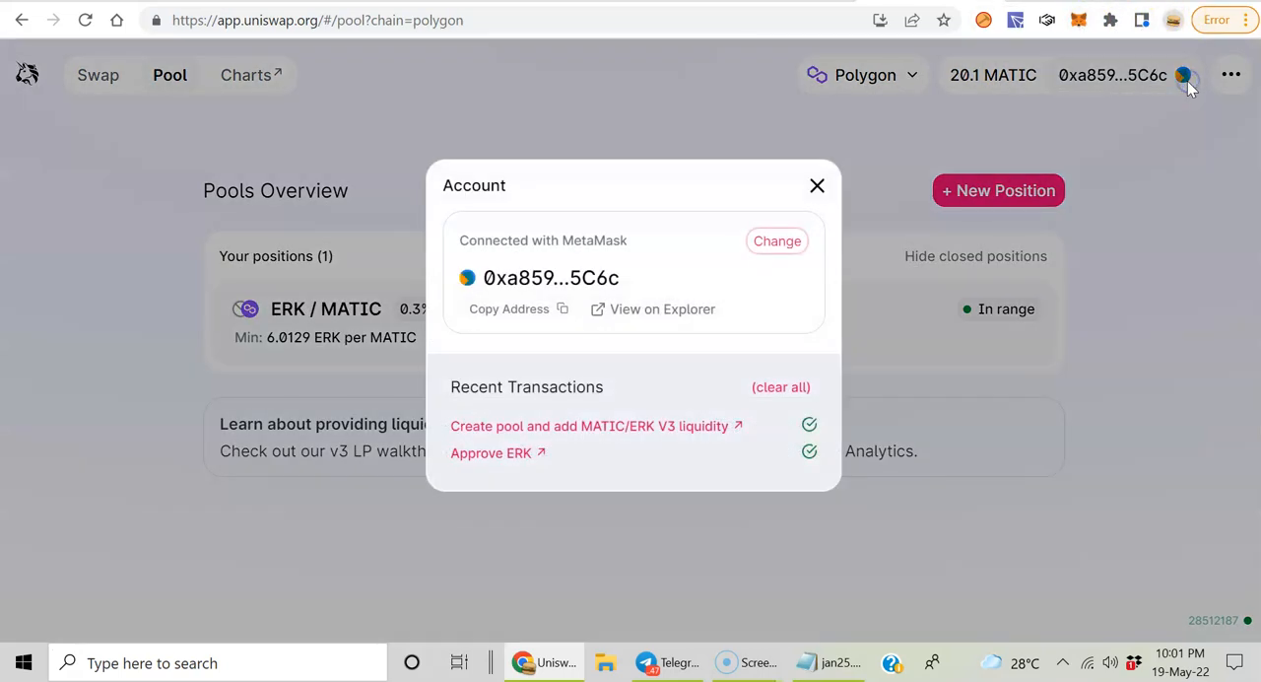
{"action": "left_click", "coordinate": [798, 242]}
{"action": "left_click", "coordinate": [794, 248]}
{"action": "left_click", "coordinate": [818, 184]}
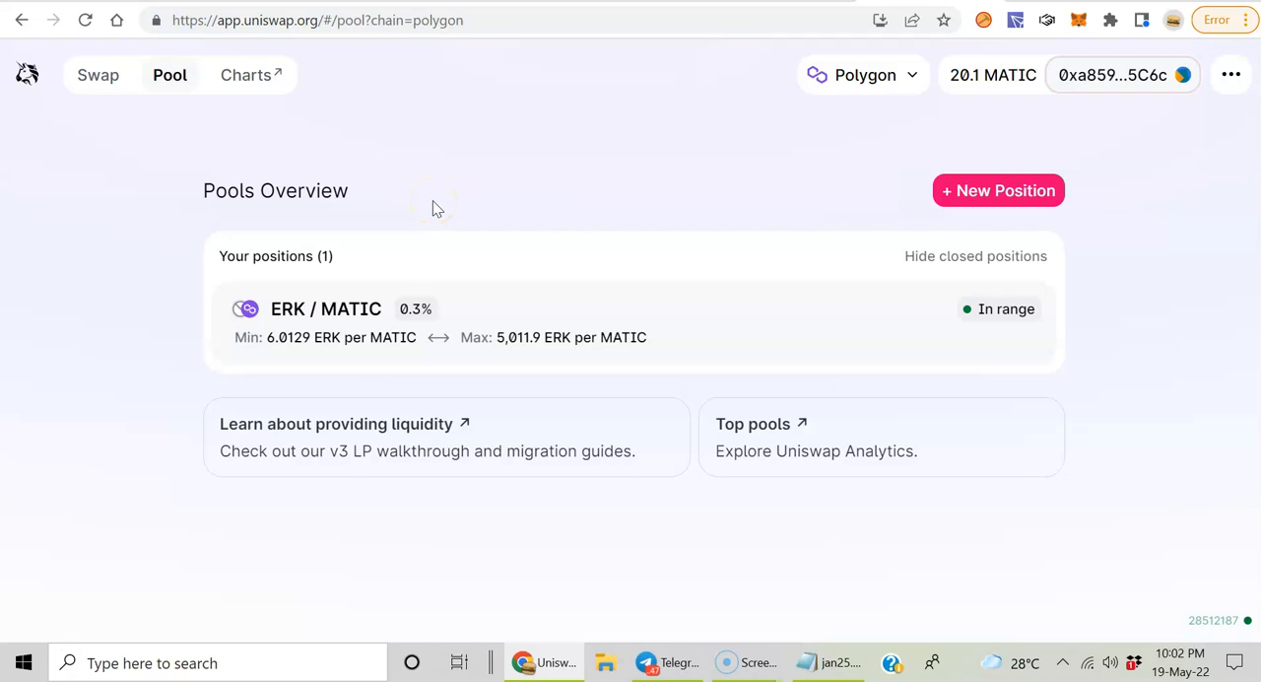
Step: Start a new liquidity position with MATIC and search the token list for erk as the second token
{"action": "left_click", "coordinate": [937, 188]}
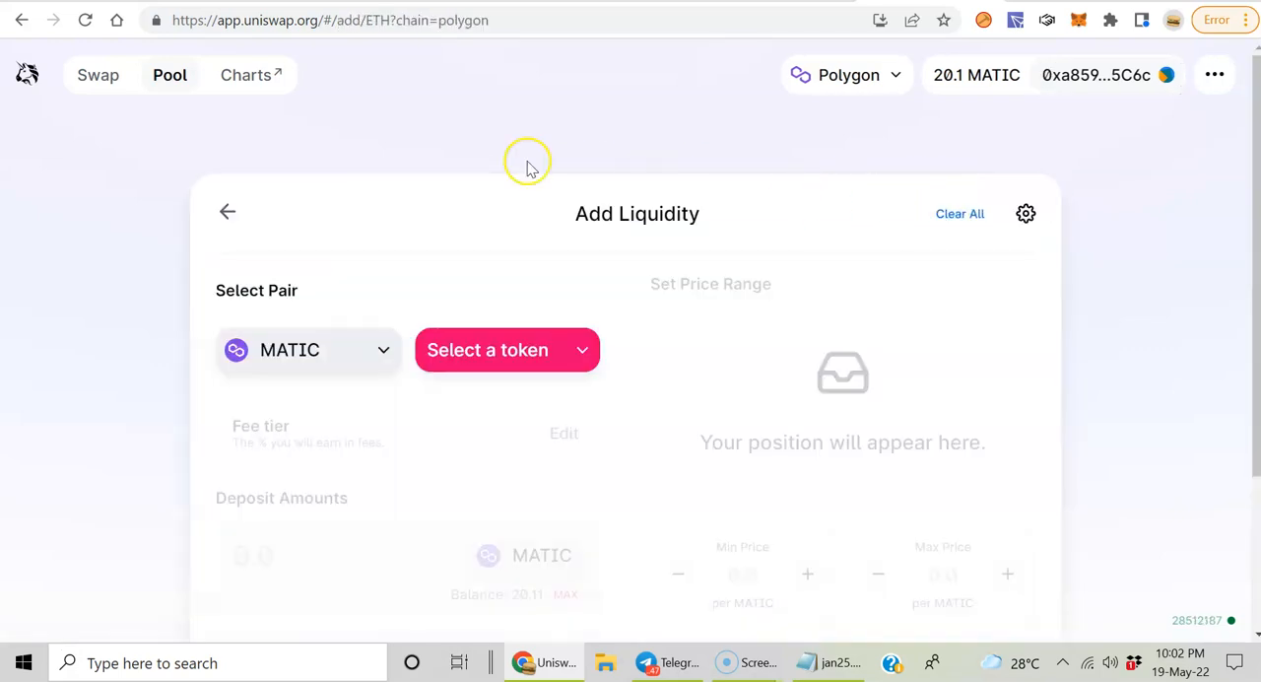
{"action": "left_click", "coordinate": [159, 79]}
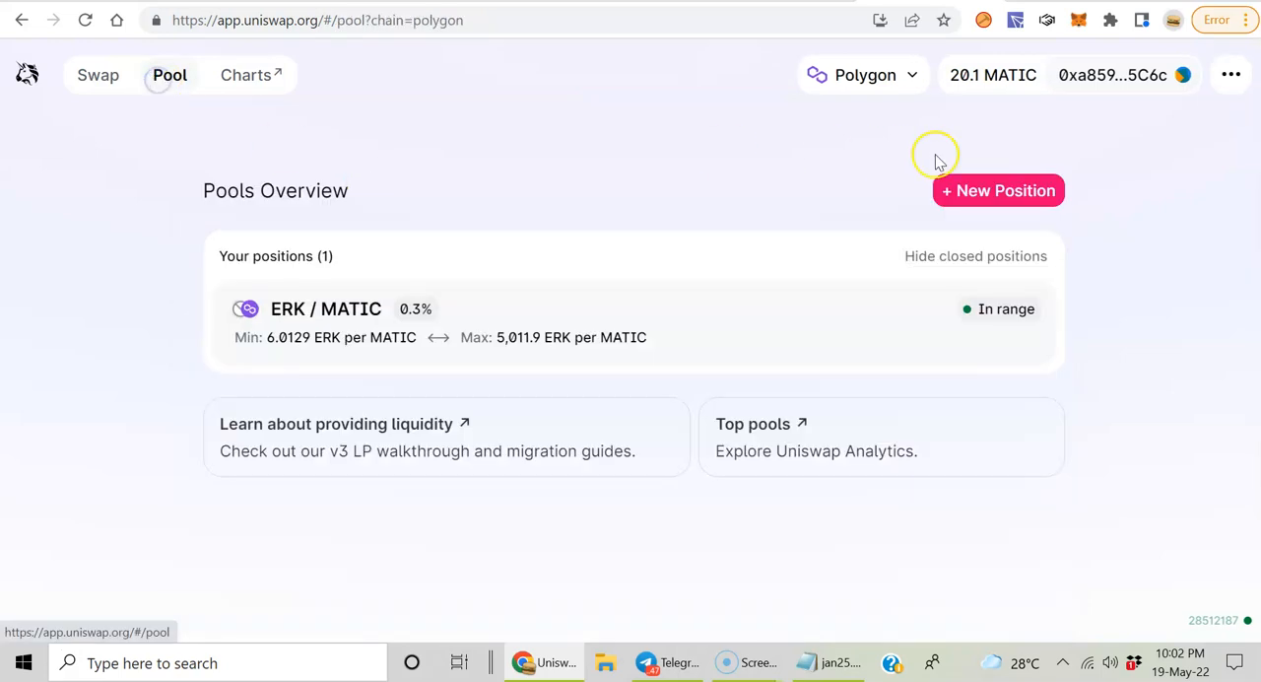
{"action": "left_click", "coordinate": [1006, 209]}
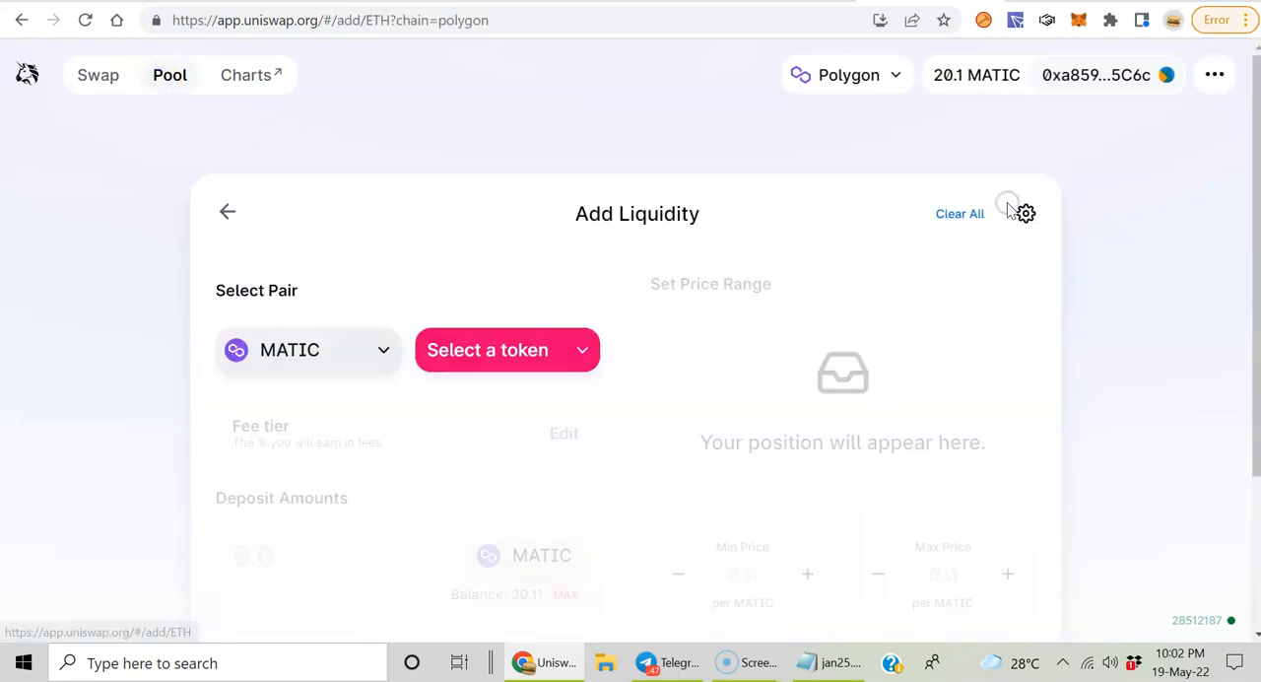
{"action": "left_click", "coordinate": [555, 351]}
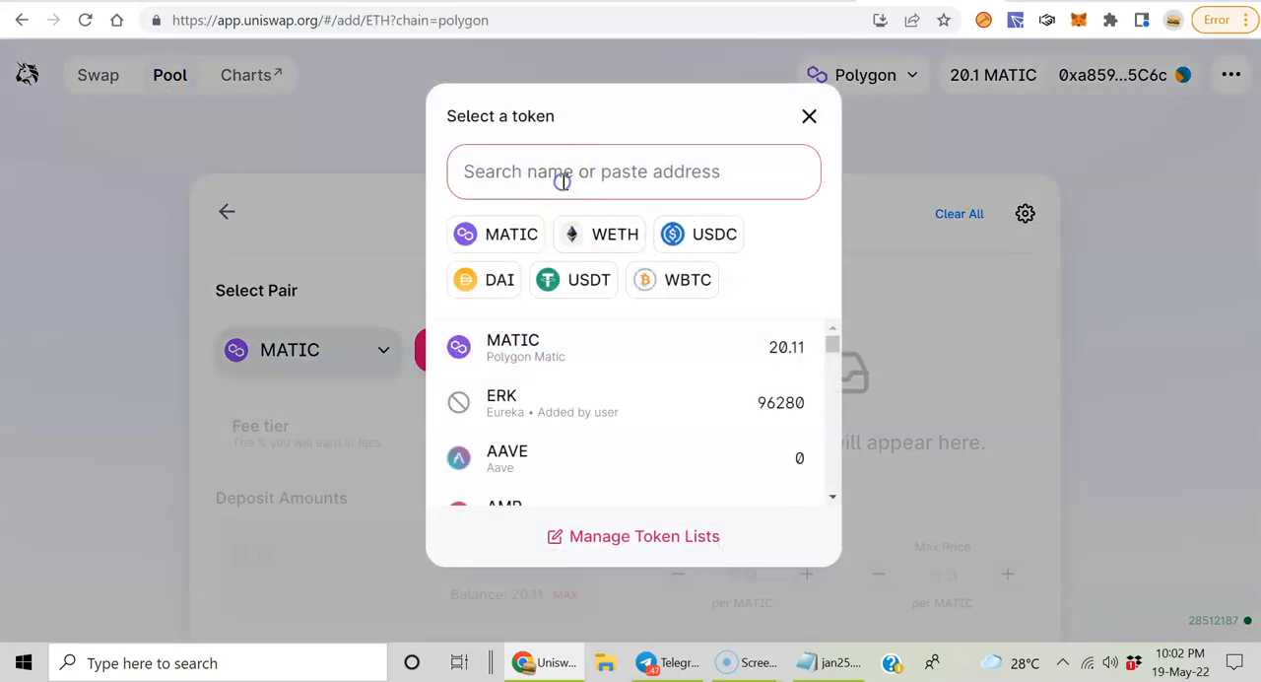
{"action": "type", "text": "erk"}
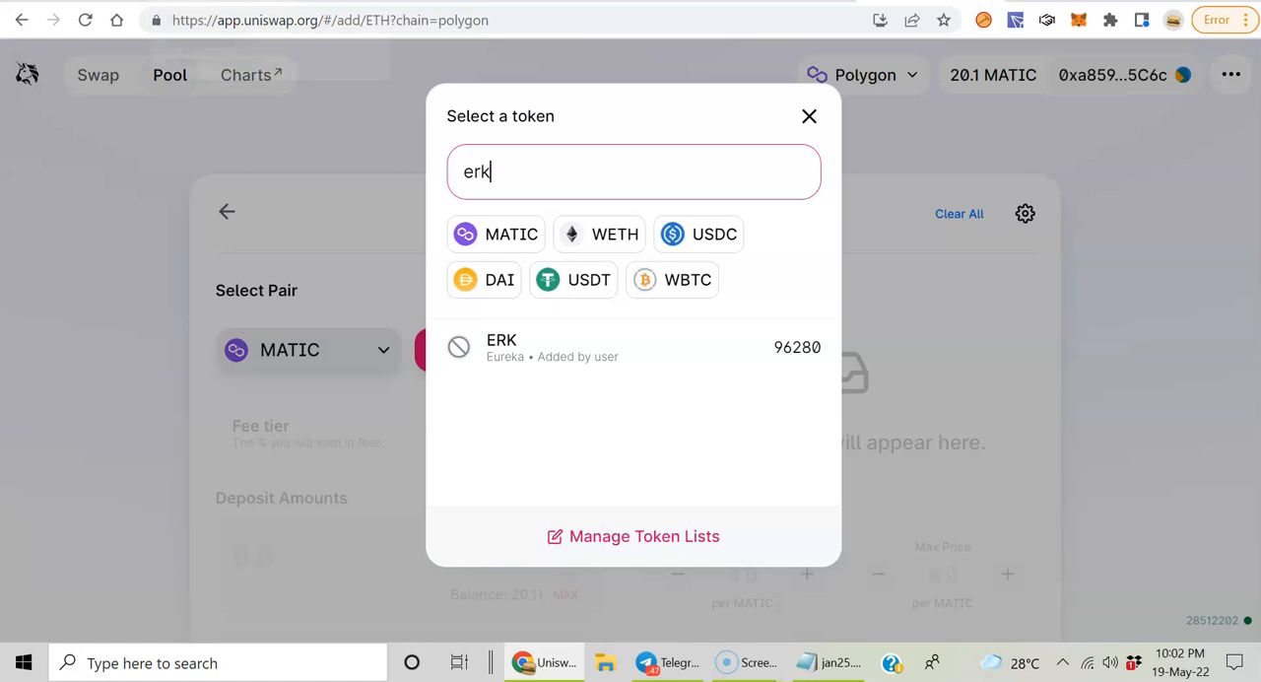
Step: Copy the Eureka token's contract address from Polygonscan and use it to select ERK as the pair's second token
{"action": "left_click", "coordinate": [225, 2]}
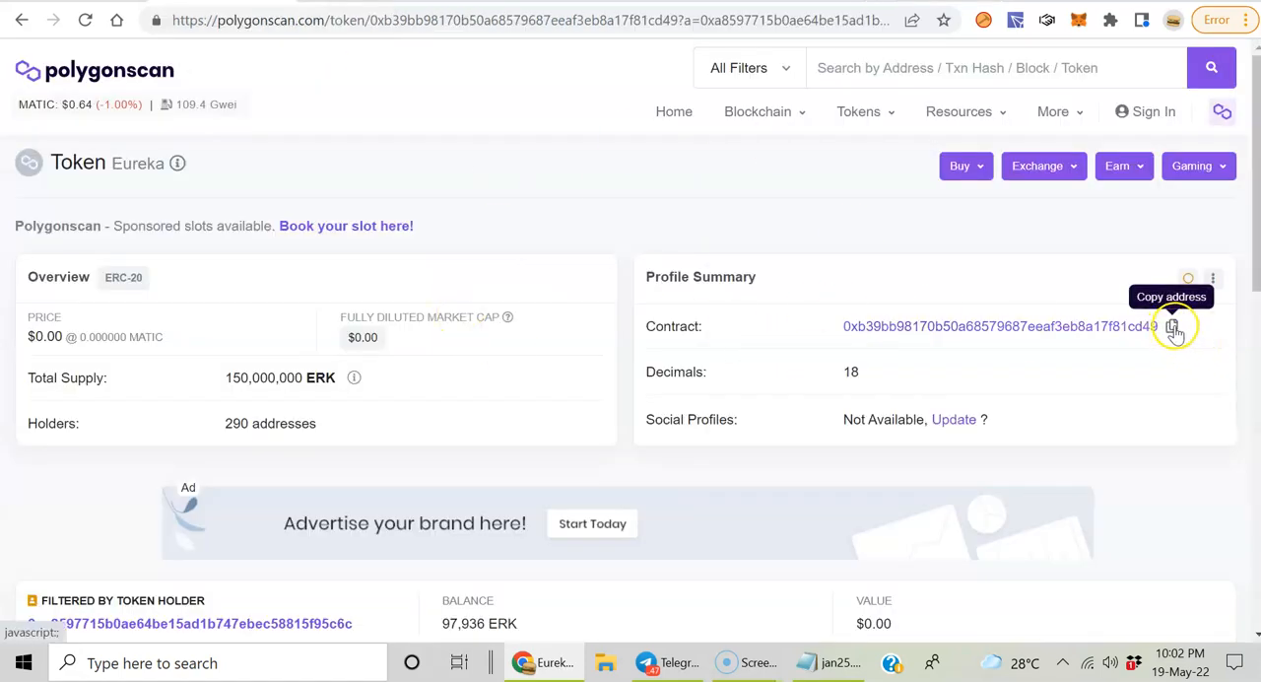
{"action": "left_click", "coordinate": [1172, 327]}
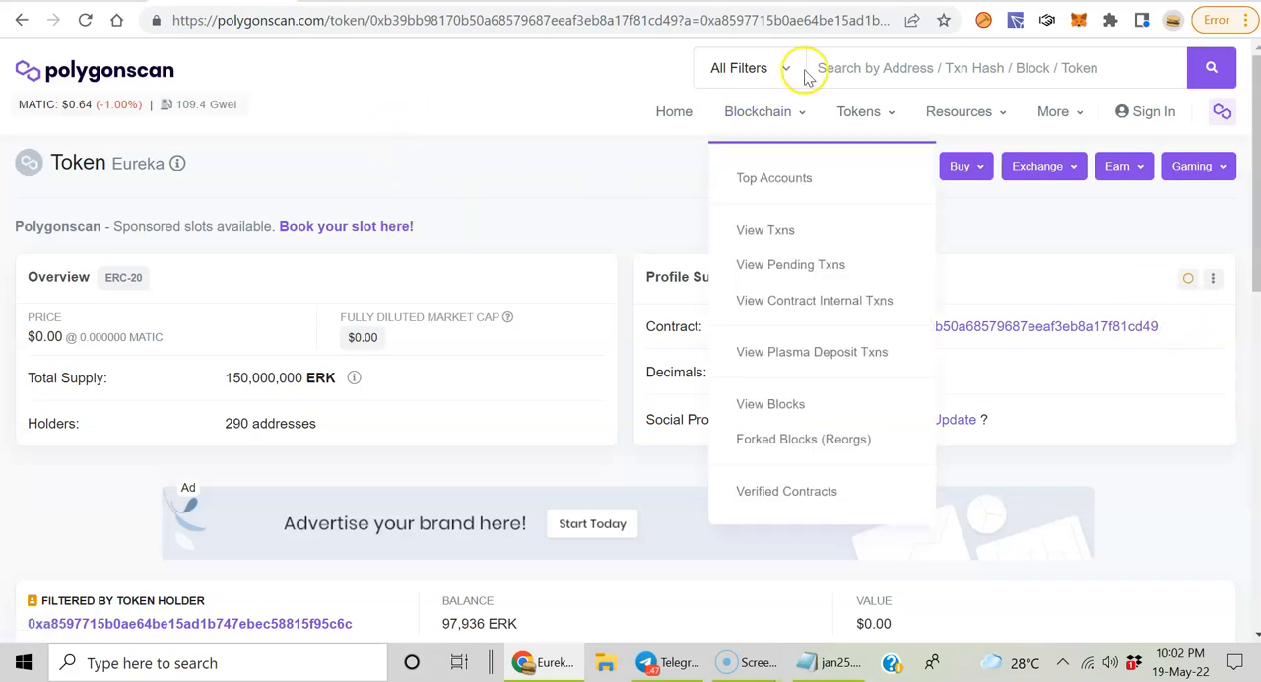
{"action": "left_click", "coordinate": [630, 1]}
{"action": "left_click_drag", "start_coordinate": [510, 173], "coordinate": [390, 175]}
{"action": "right_click", "coordinate": [485, 167]}
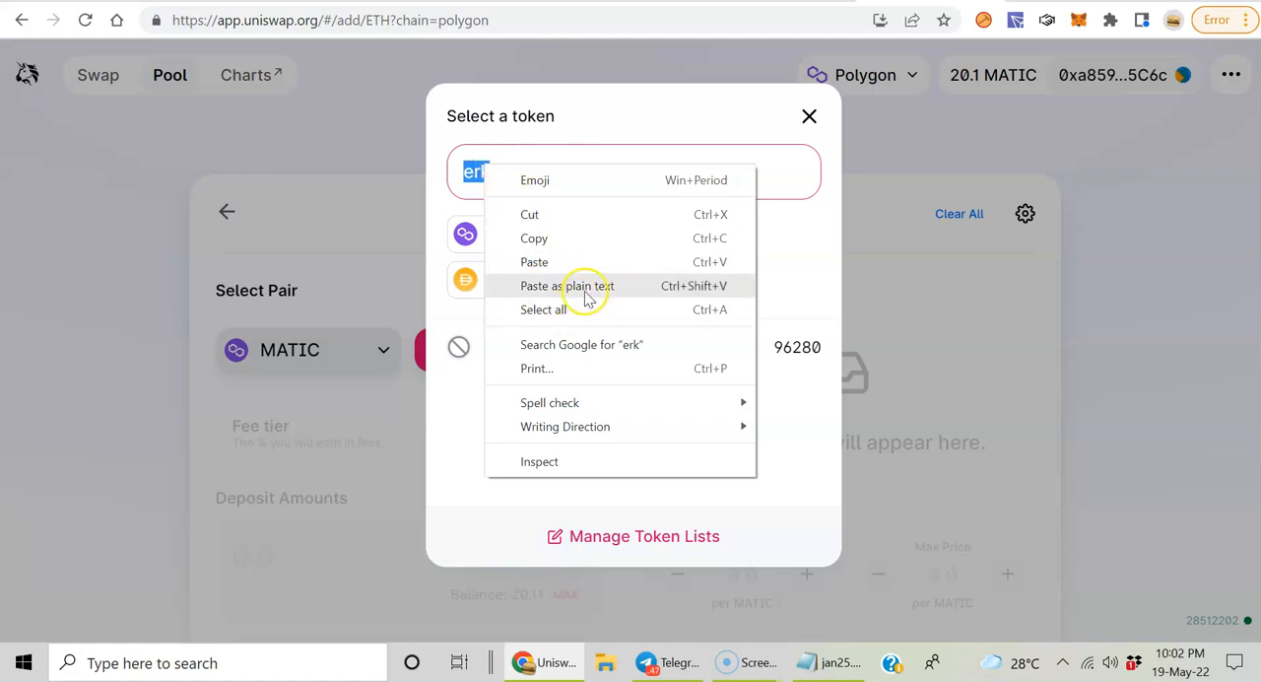
{"action": "left_click", "coordinate": [613, 261]}
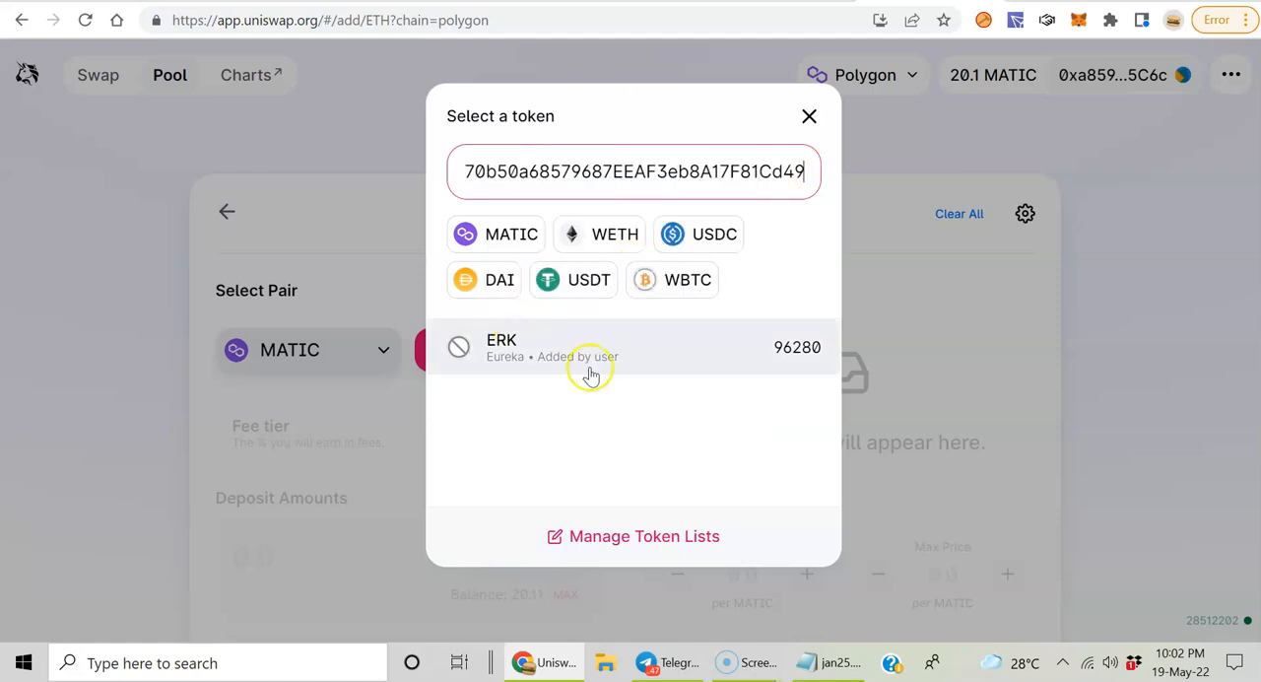
{"action": "left_click", "coordinate": [514, 351]}
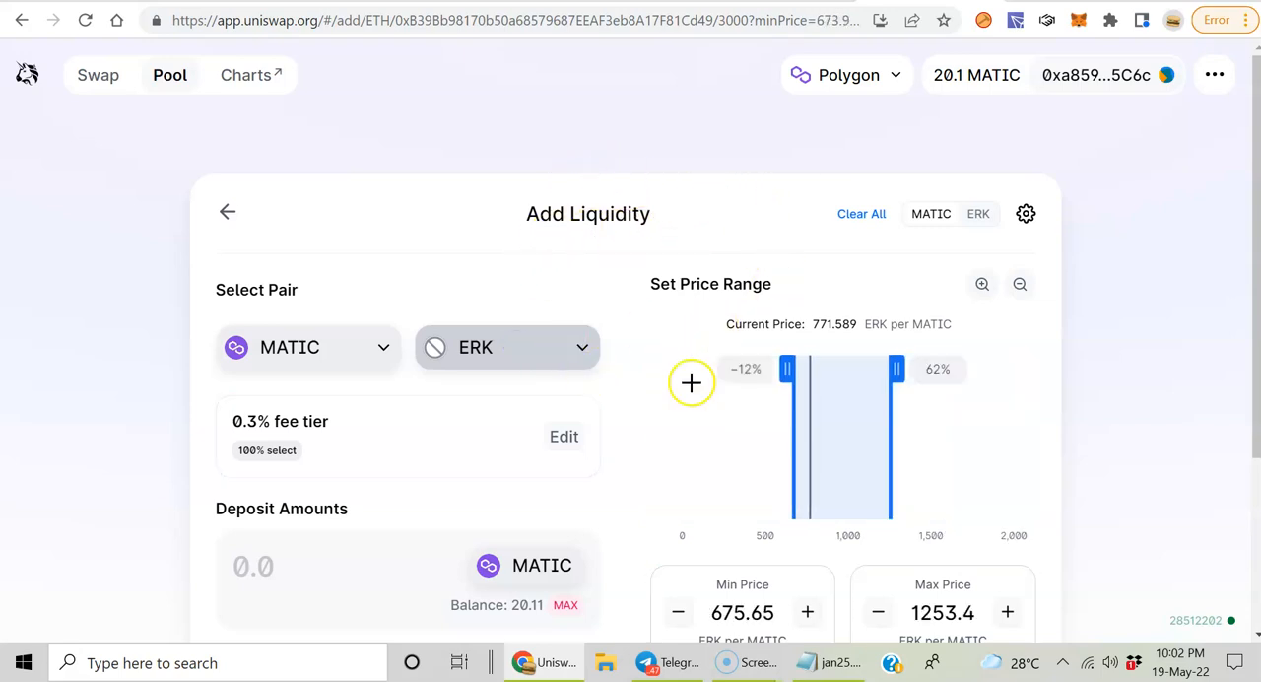
Step: Try MATIC deposit amounts of 10 and 100, and set the amount back to 1
{"action": "scroll", "coordinate": [690, 380], "scroll_direction": "down", "scroll_amount": 3}
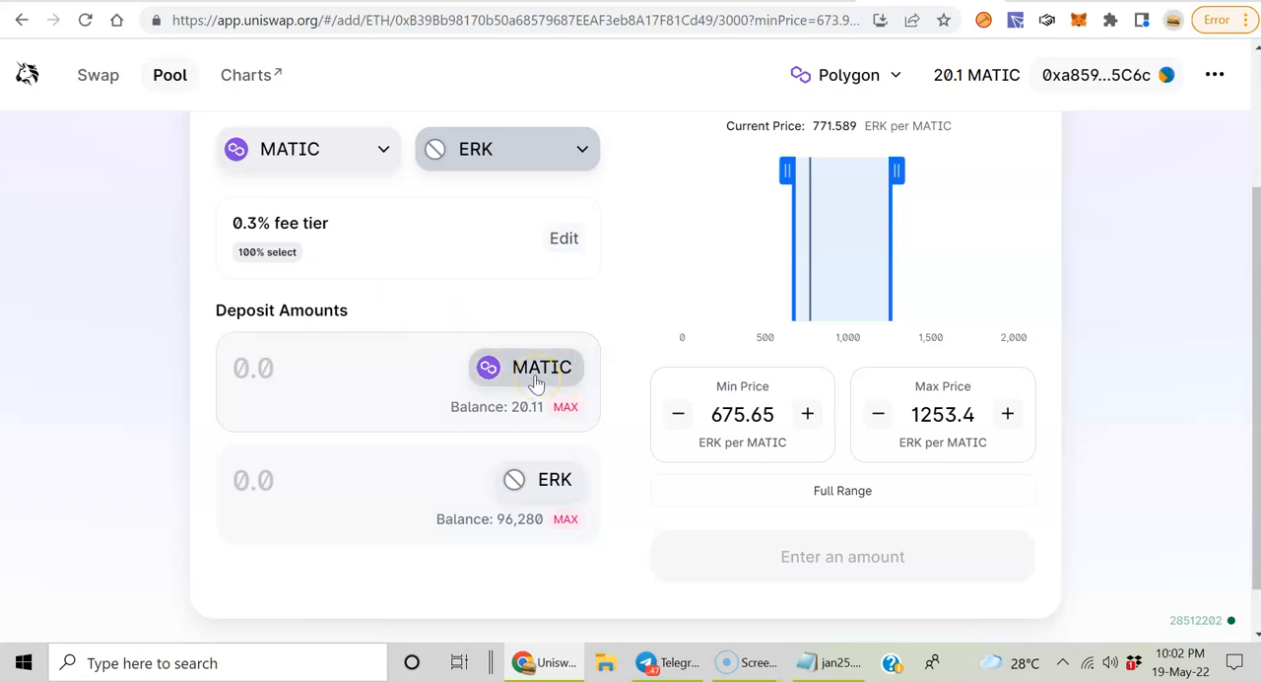
{"action": "left_click", "coordinate": [269, 363]}
{"action": "type", "text": "1"}
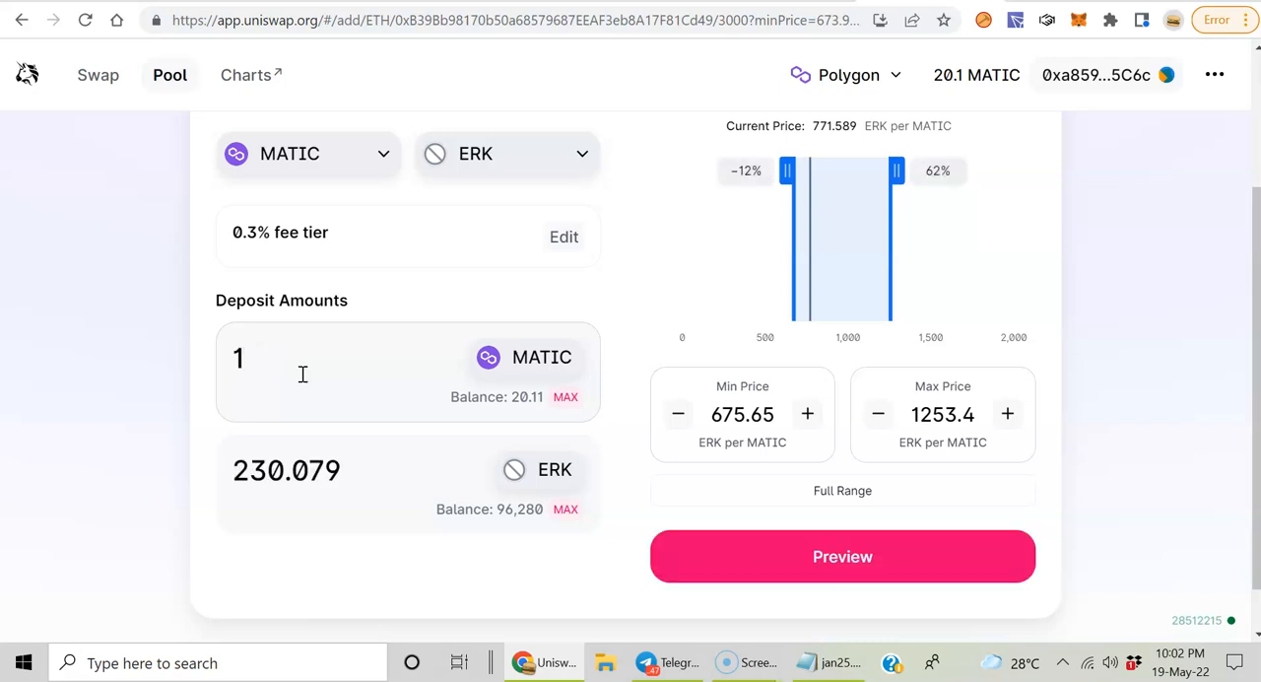
{"action": "type", "text": "0"}
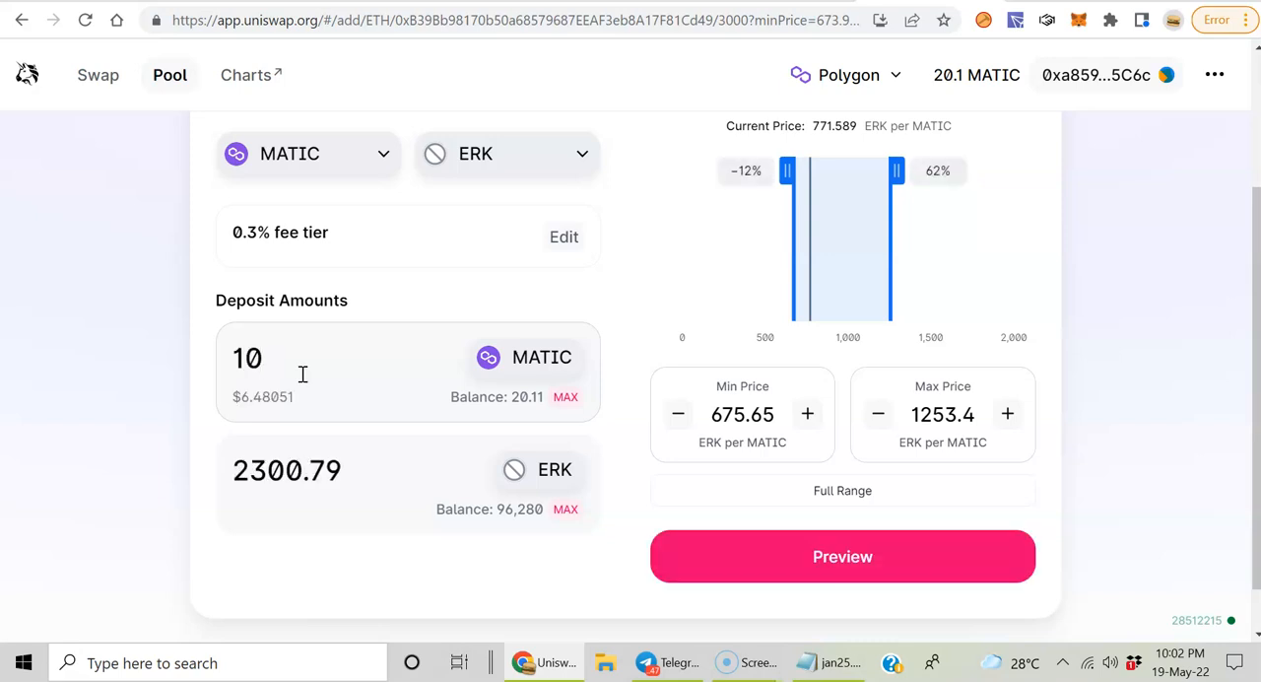
{"action": "type", "text": "0"}
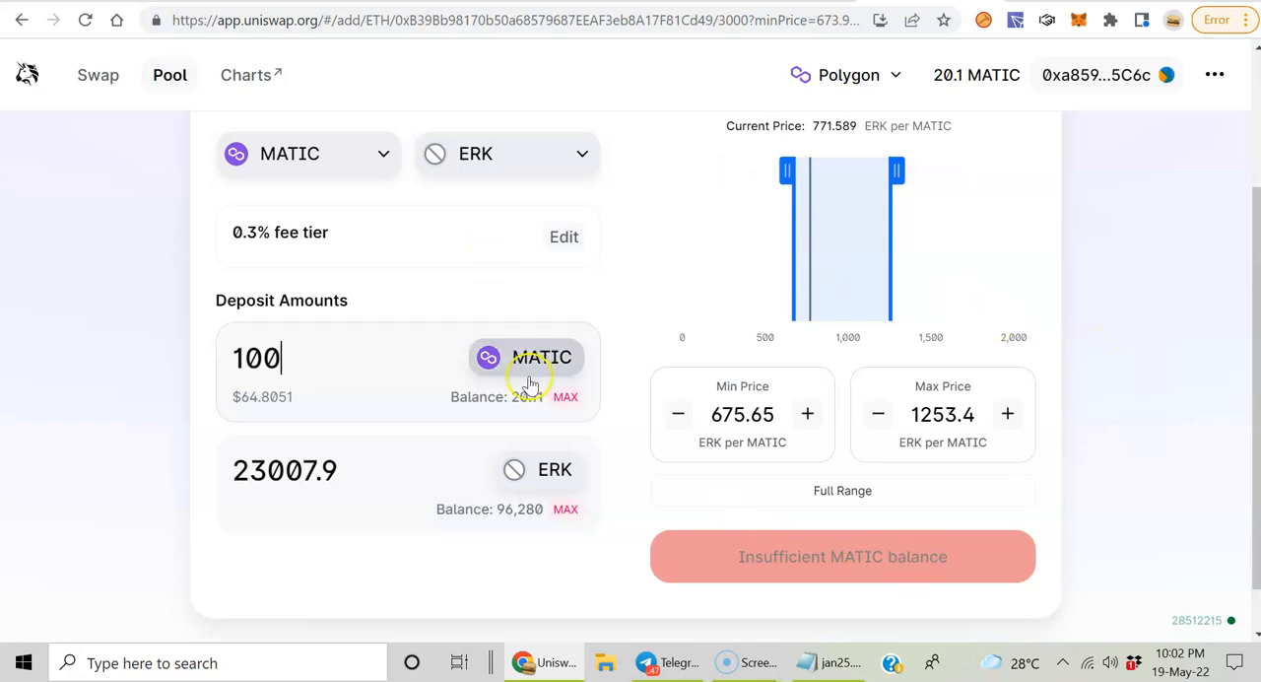
{"action": "key", "text": "BackSpace"}
{"action": "key", "text": "BackSpace"}
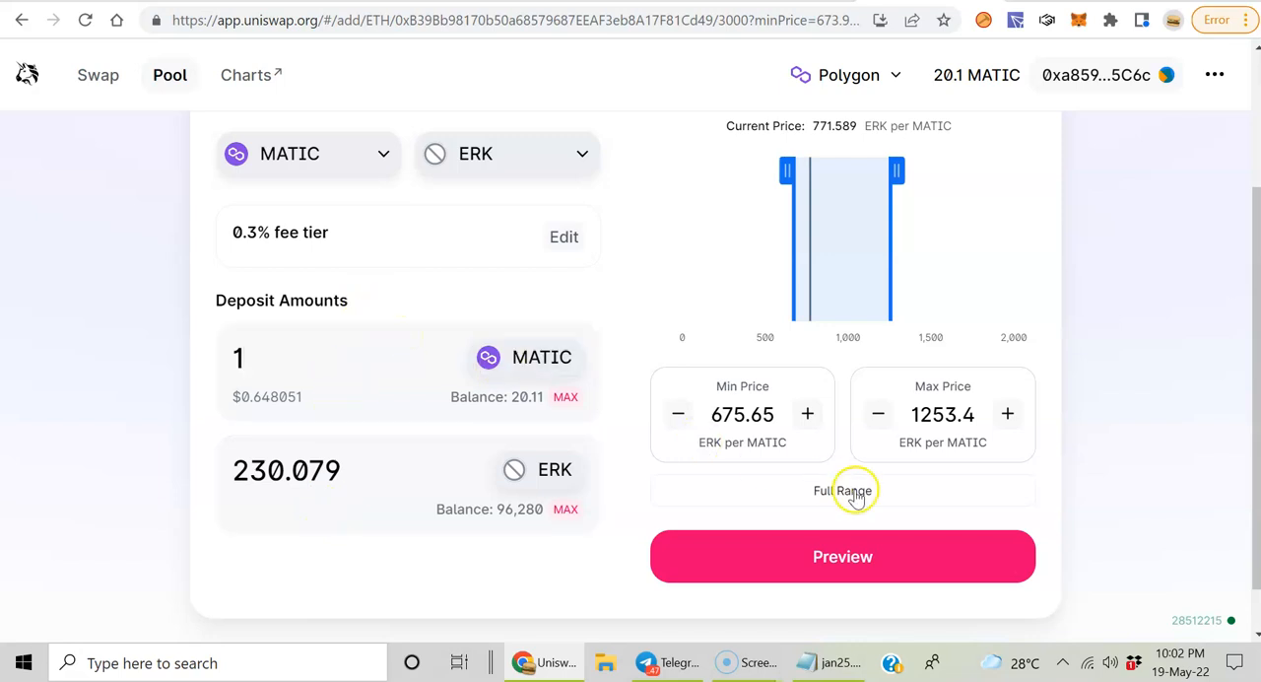
Step: Raise the MATIC deposit amount to 100, dismiss the chat notification and look over the pair and price range settings
{"action": "type", "text": "0"}
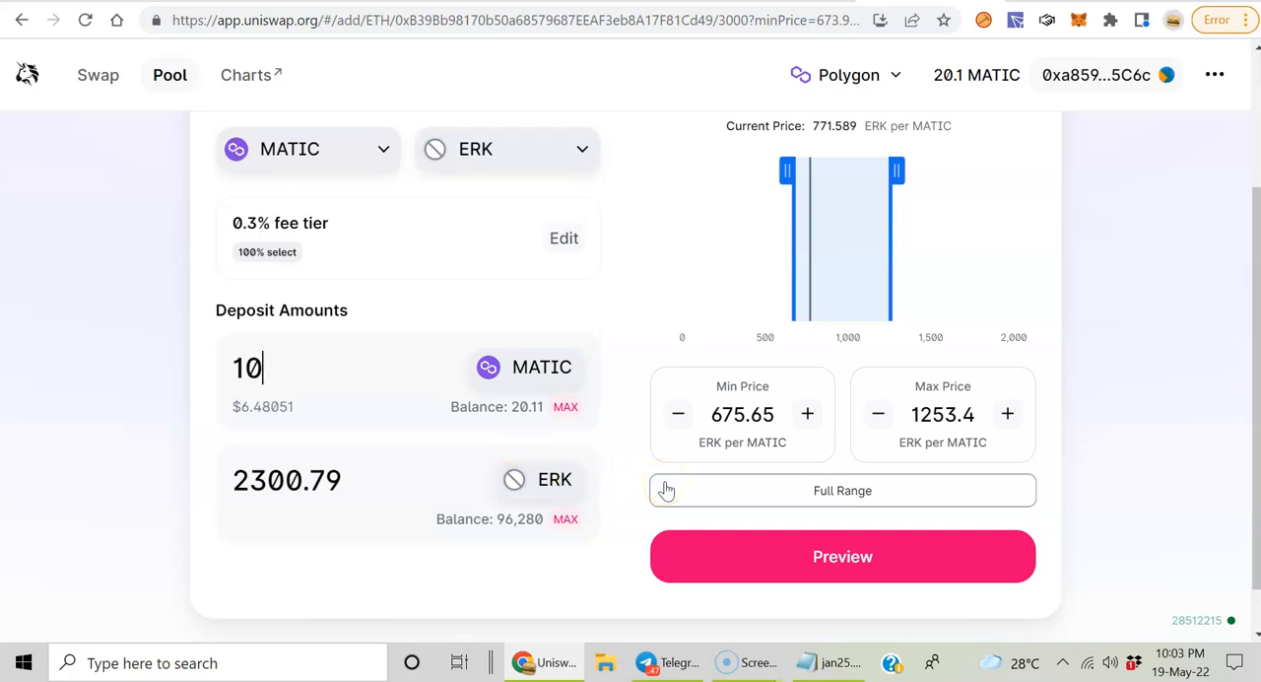
{"action": "type", "text": "0"}
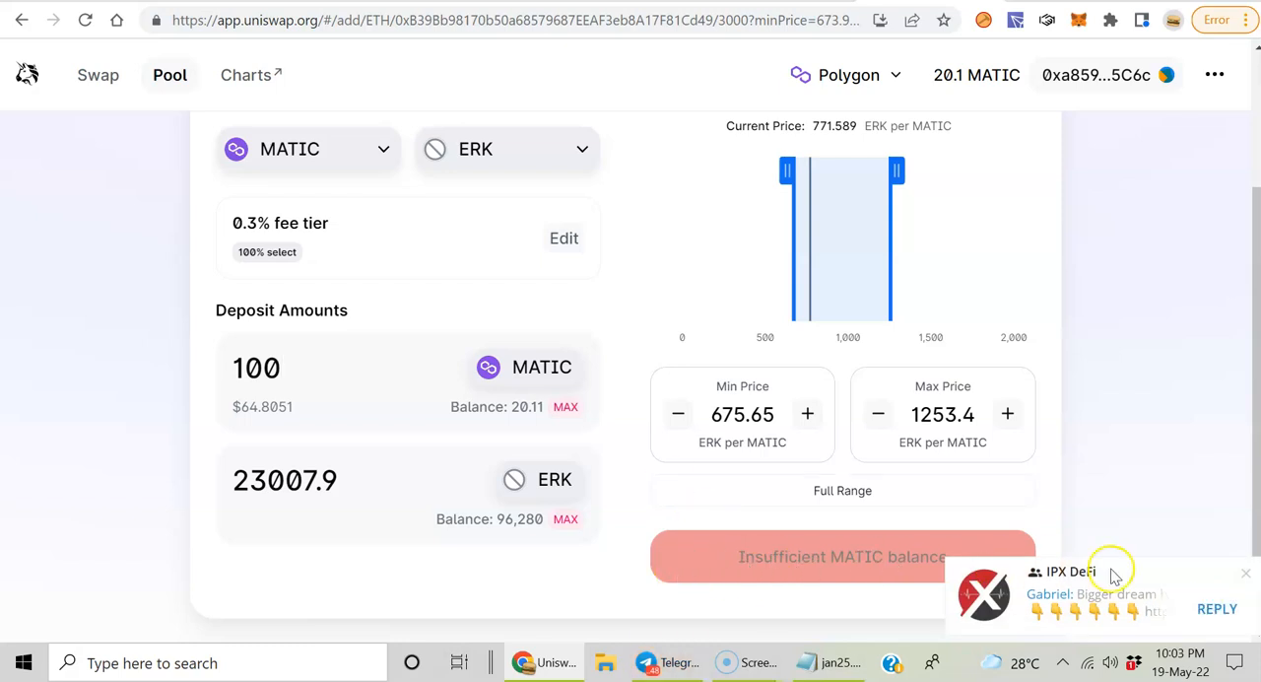
{"action": "left_click", "coordinate": [1243, 574]}
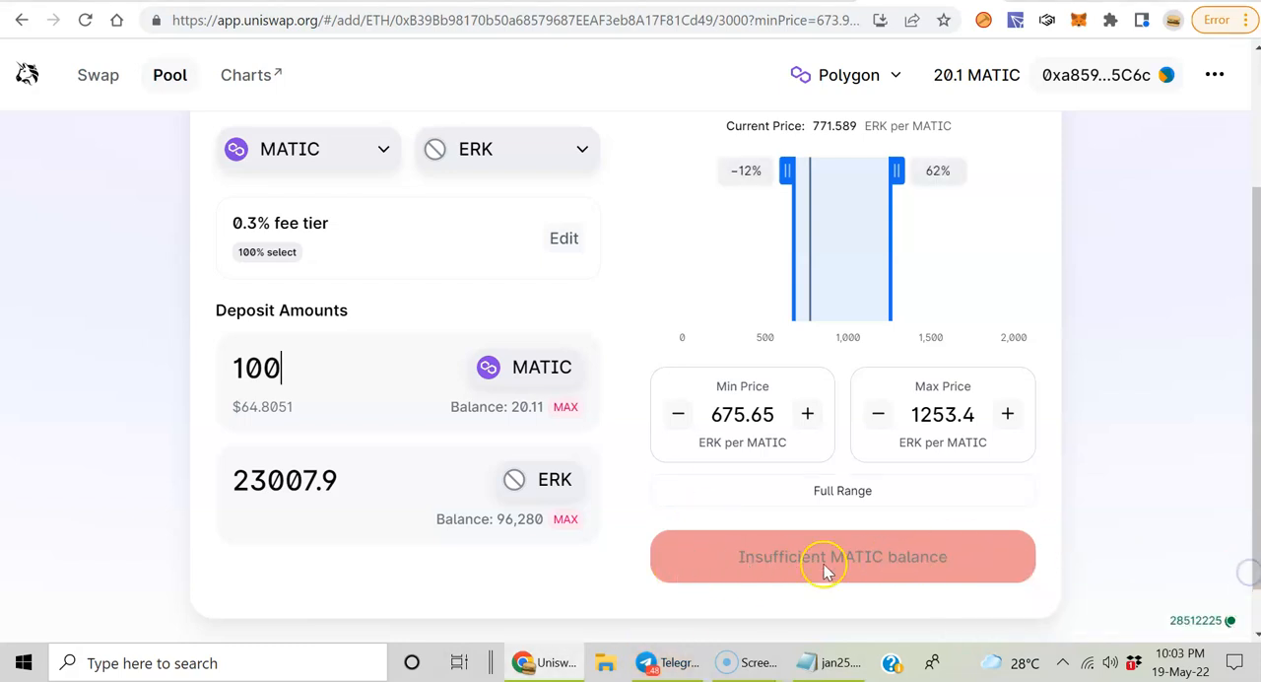
{"action": "scroll", "coordinate": [823, 571], "scroll_direction": "up", "scroll_amount": 2}
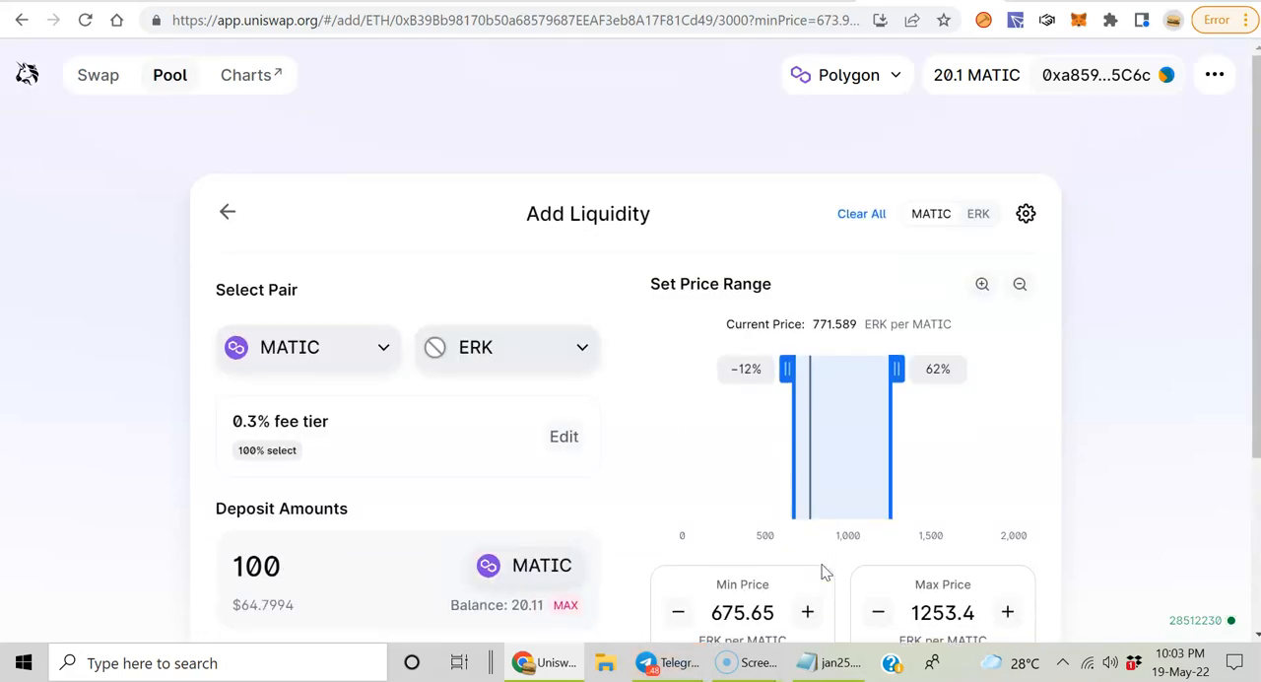
{"action": "scroll", "coordinate": [823, 572], "scroll_direction": "down", "scroll_amount": 1}
{"action": "scroll", "coordinate": [831, 626], "scroll_direction": "down", "scroll_amount": 1}
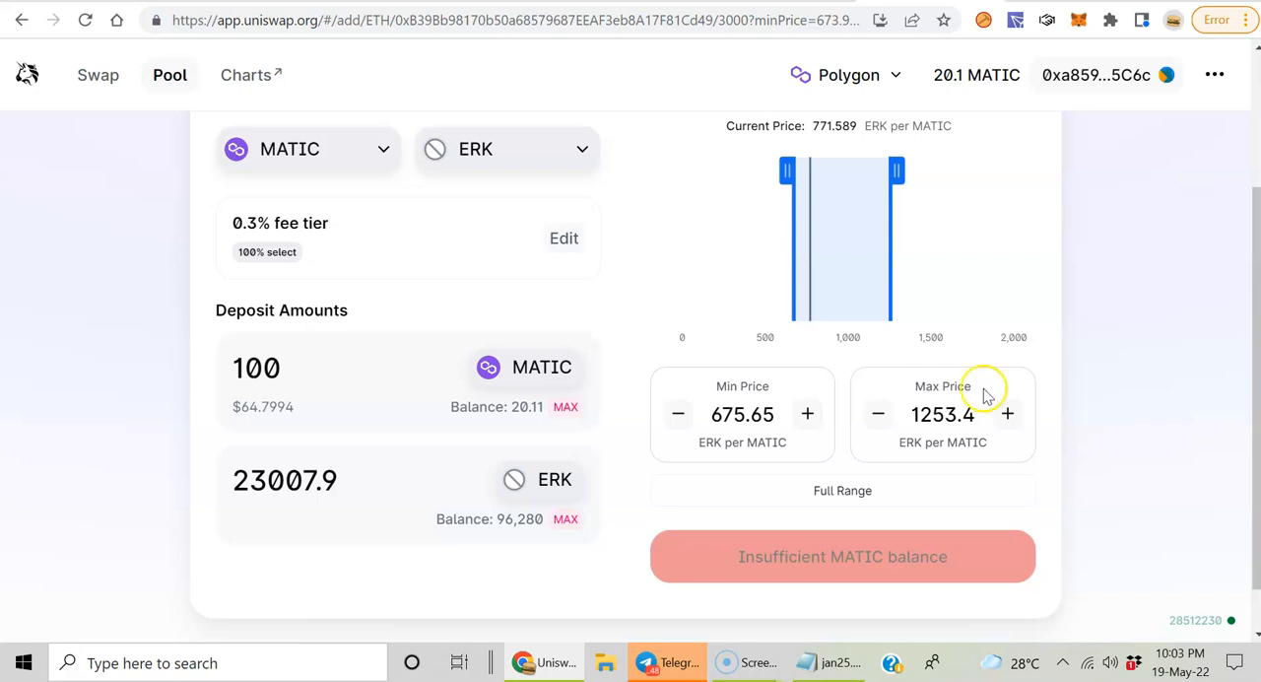
Step: Clear the MATIC deposit amount and set it to 1
{"action": "key", "text": "BackSpace"}
{"action": "key", "text": "BackSpace"}
{"action": "key", "text": "BackSpace"}
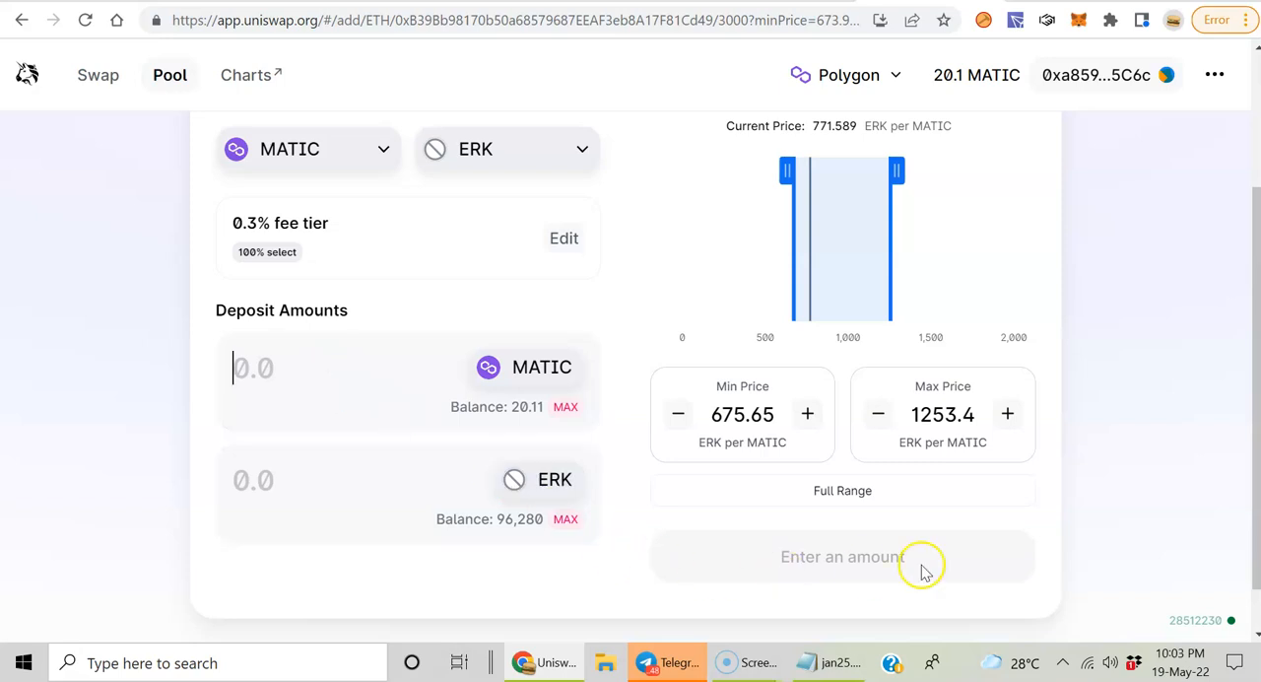
{"action": "type", "text": "1"}
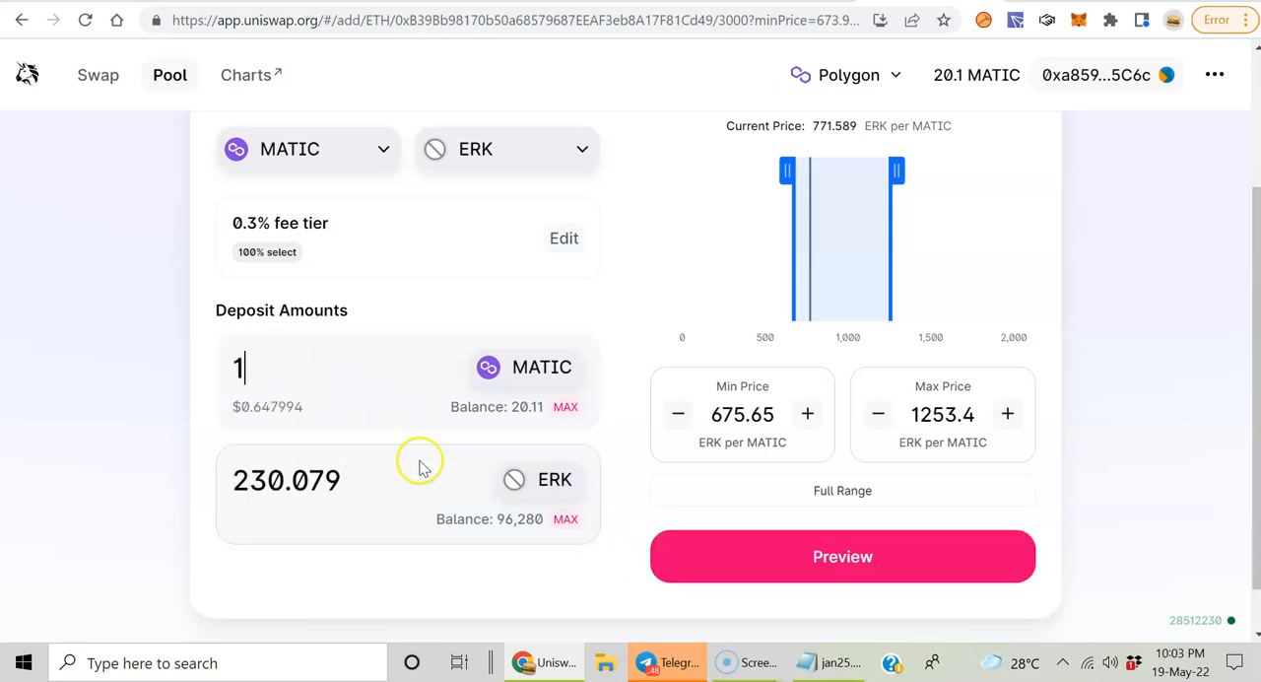
Step: Preview and submit the MATIC/ERK liquidity position, reject the MetaMask transaction and close the preview
{"action": "left_click", "coordinate": [842, 558]}
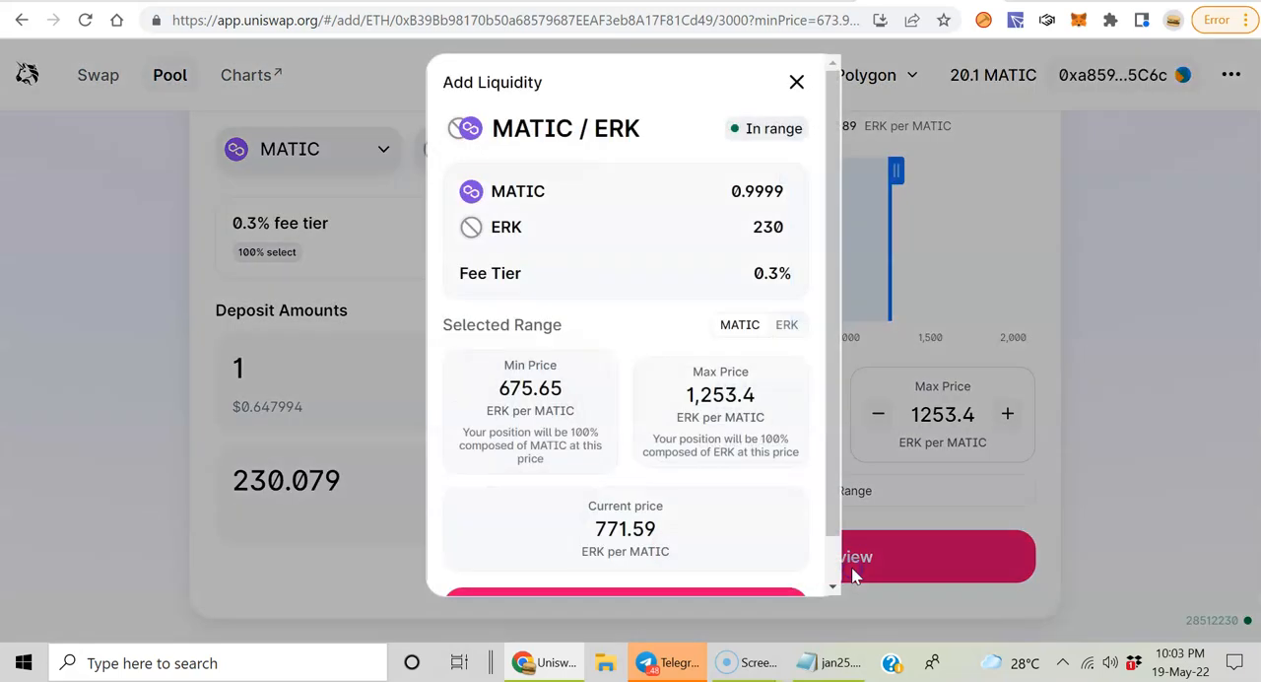
{"action": "scroll", "coordinate": [666, 265], "scroll_direction": "down", "scroll_amount": 1}
{"action": "left_click", "coordinate": [707, 560]}
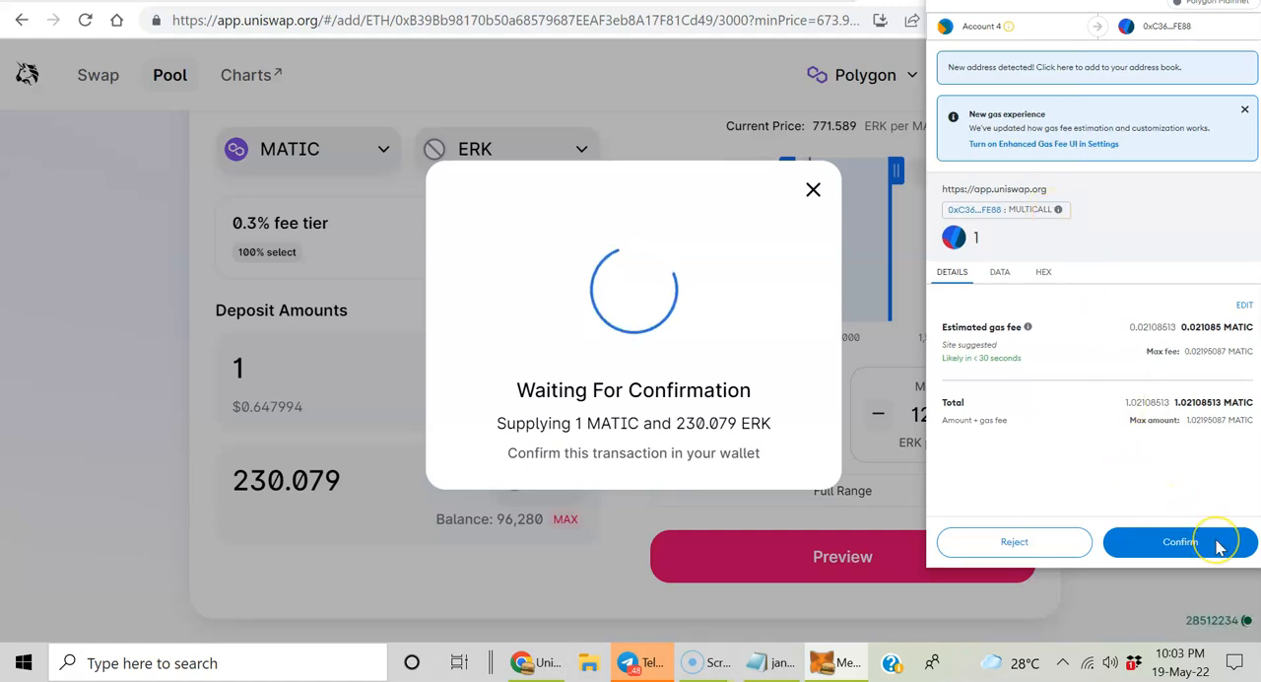
{"action": "left_click", "coordinate": [1022, 542]}
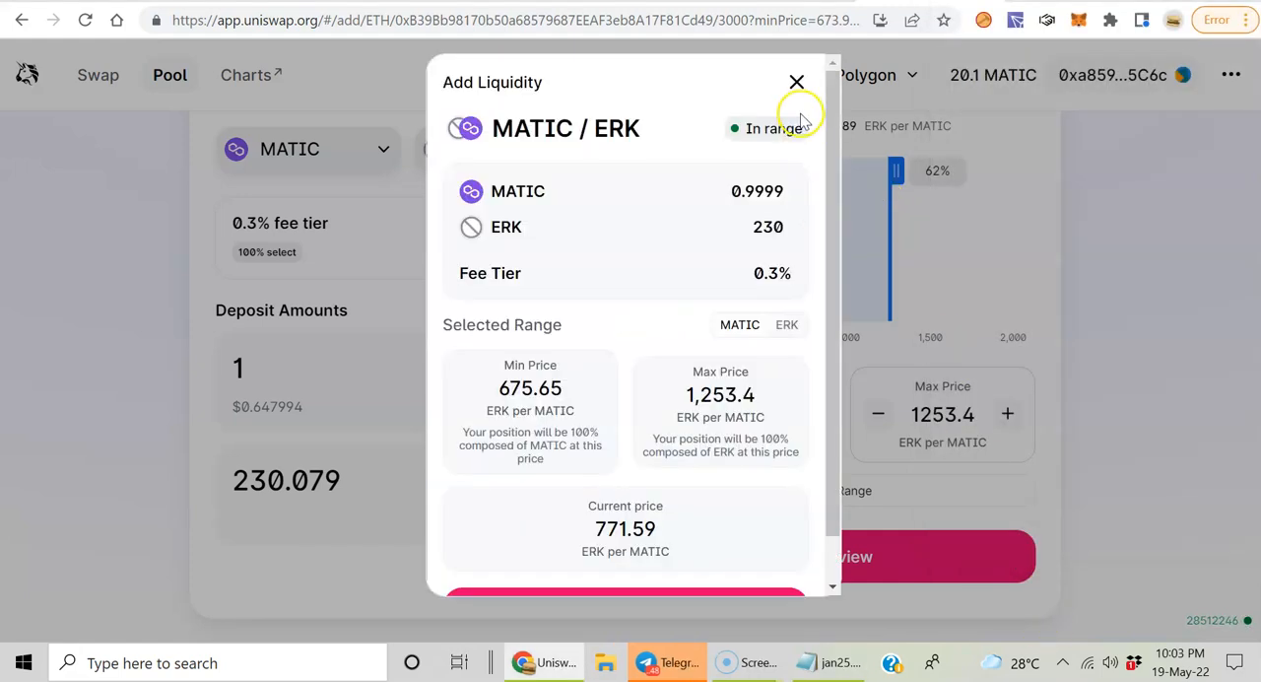
{"action": "left_click", "coordinate": [795, 83]}
{"action": "mouse_move", "coordinate": [794, 81]}
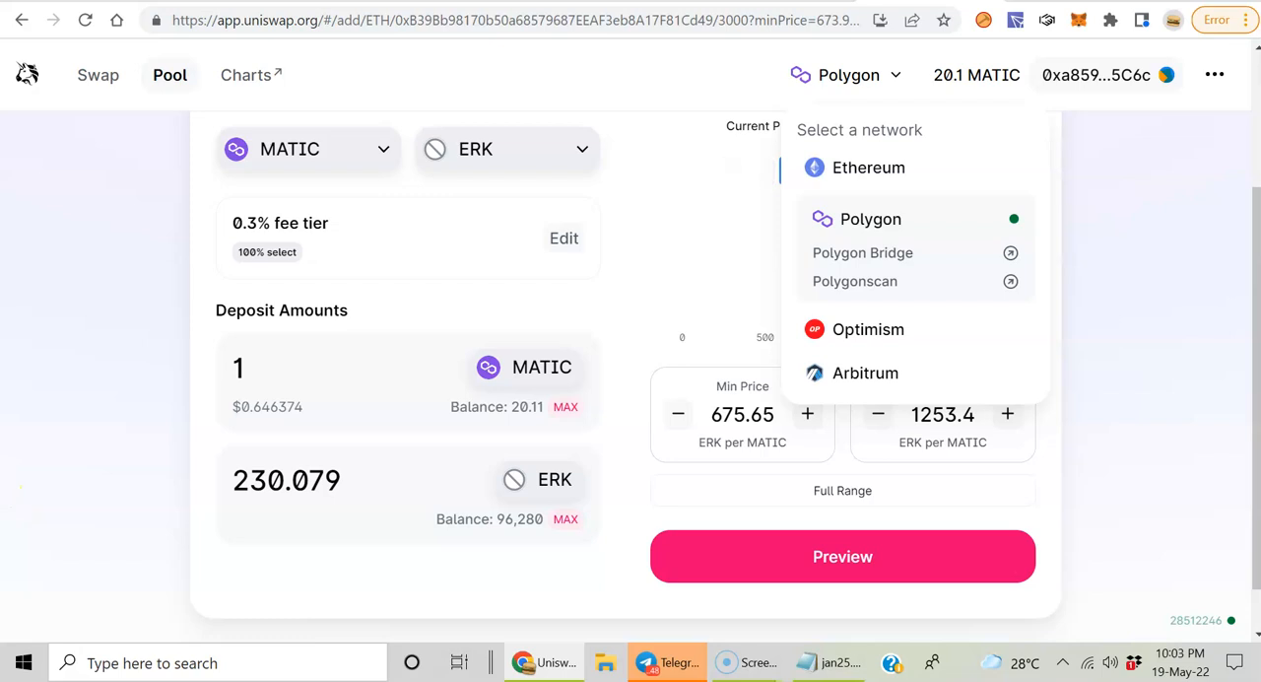
Step: Open the existing ERK/MATIC position from the pools overview and examine its liquidity, unclaimed fees and price range
{"action": "scroll", "coordinate": [627, 374], "scroll_direction": "up", "scroll_amount": 2}
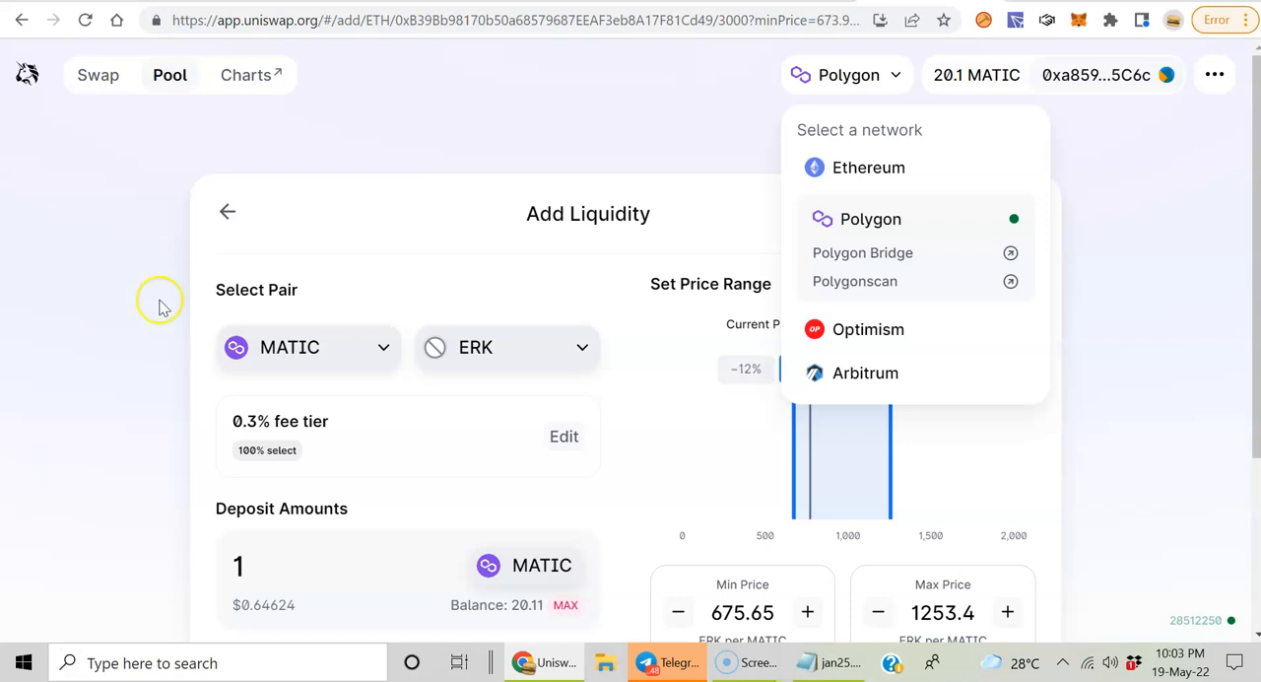
{"action": "left_click", "coordinate": [165, 75]}
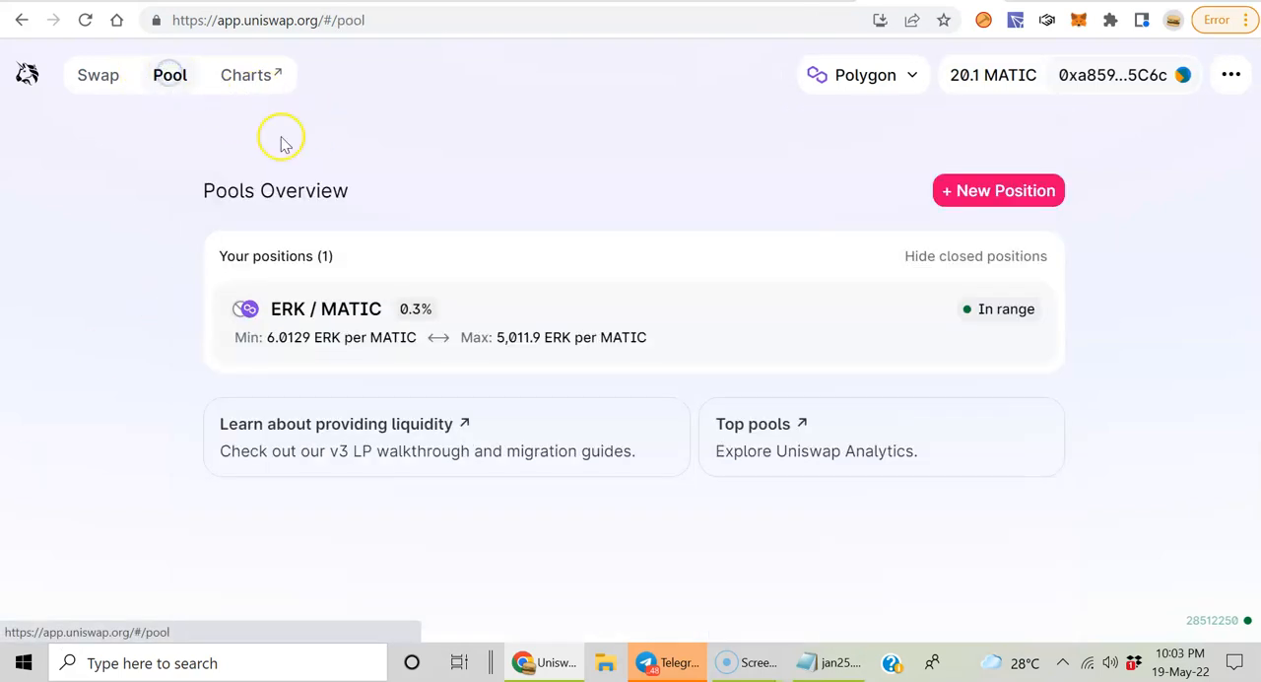
{"action": "left_click", "coordinate": [364, 322]}
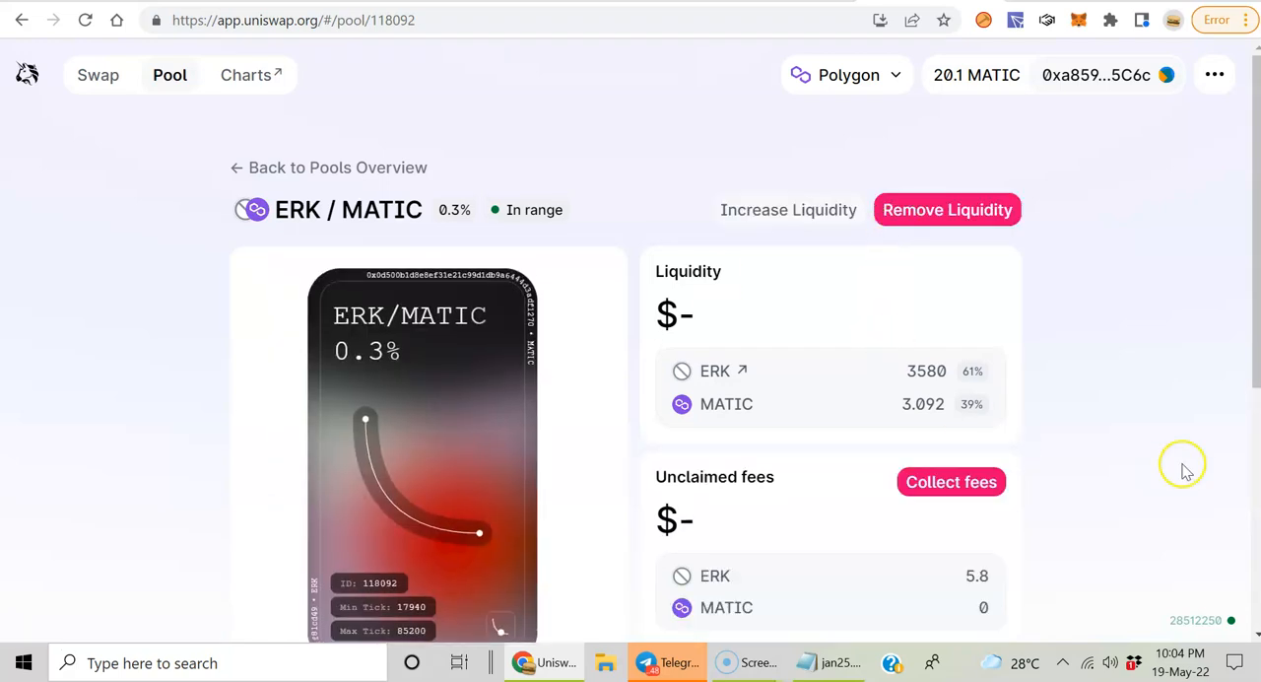
{"action": "scroll", "coordinate": [1129, 443], "scroll_direction": "down", "scroll_amount": 1}
{"action": "scroll", "coordinate": [1129, 444], "scroll_direction": "down", "scroll_amount": 3}
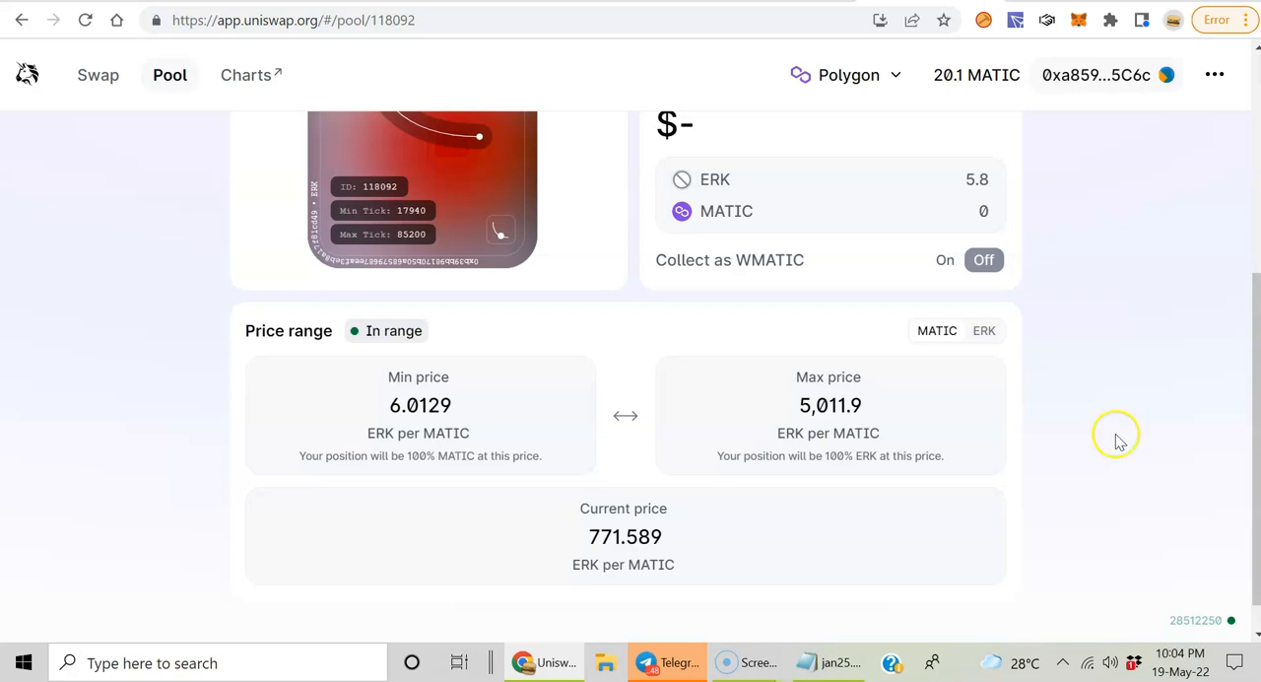
{"action": "scroll", "coordinate": [1112, 440], "scroll_direction": "down", "scroll_amount": 1}
{"action": "scroll", "coordinate": [1113, 440], "scroll_direction": "up", "scroll_amount": 5}
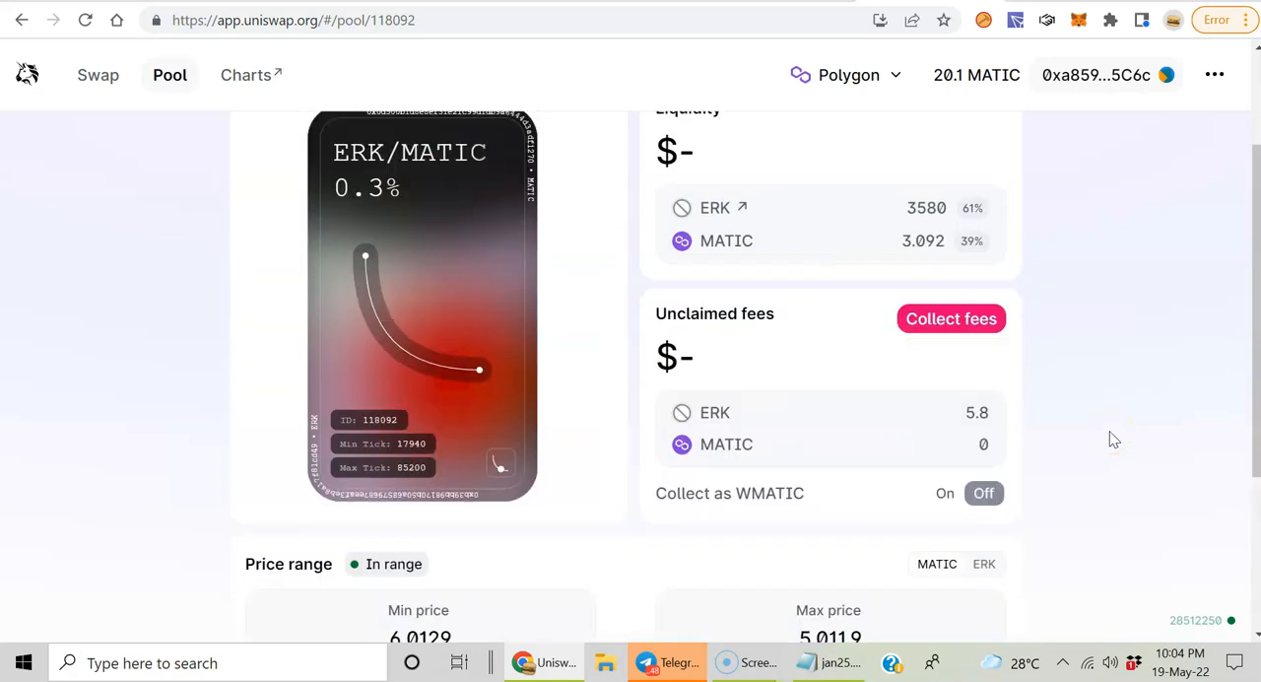